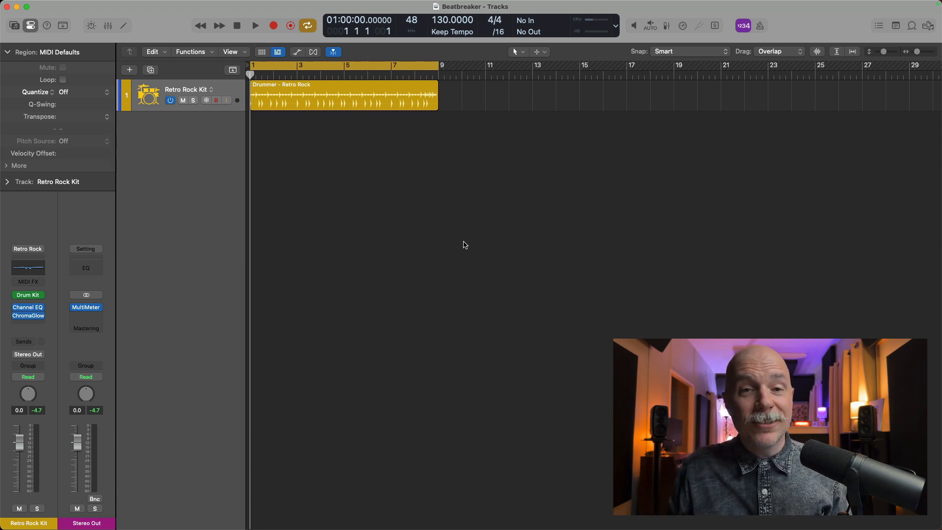
Audition the drummer region, then insert Beat Breaker after ChromaGlow and open its window.
{"action": "key", "text": "space"}
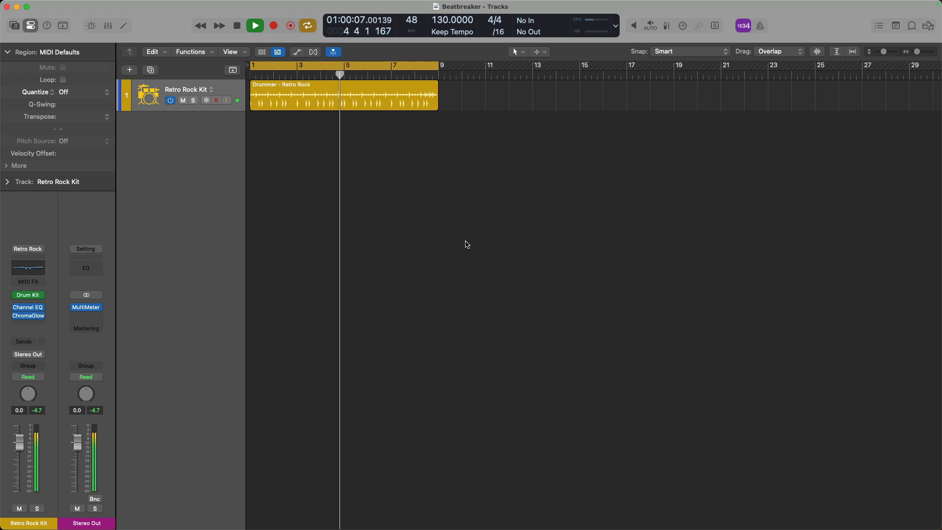
{"action": "key", "text": "space"}
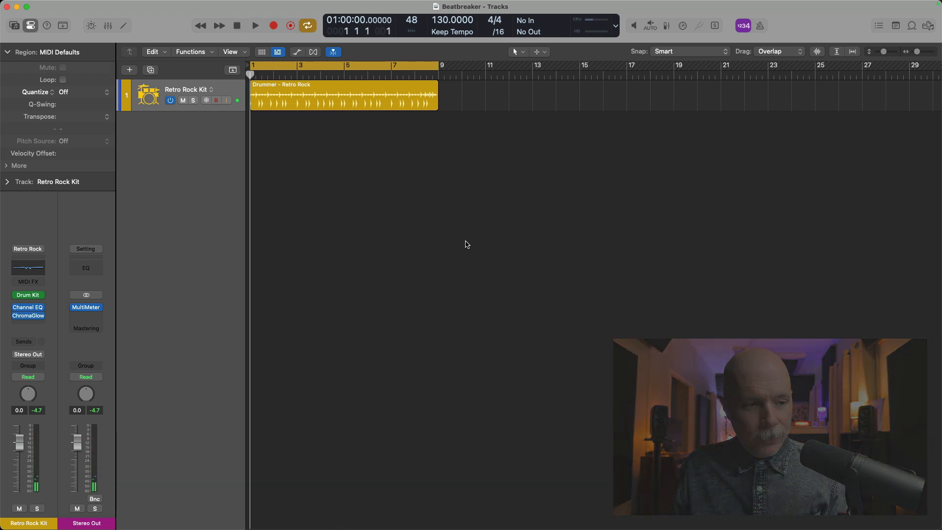
{"action": "left_click", "coordinate": [39, 325]}
{"action": "mouse_move", "coordinate": [57, 452]}
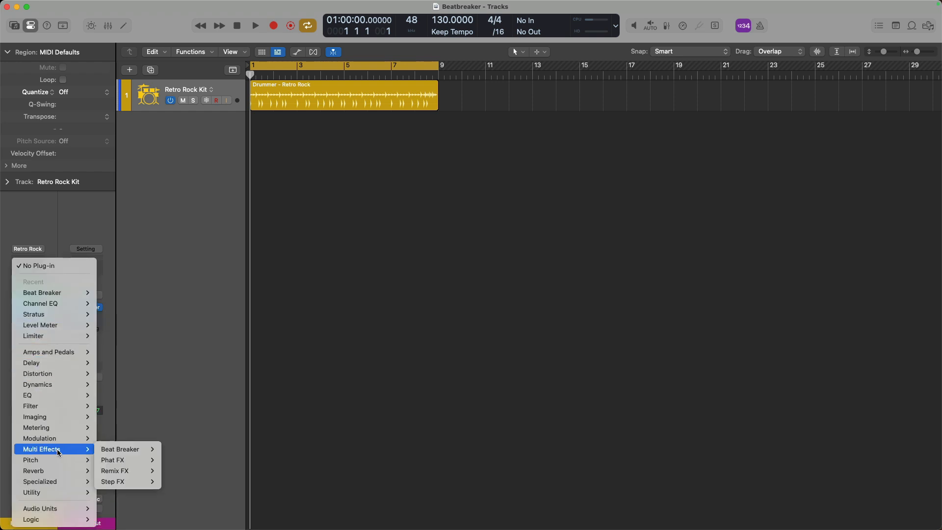
{"action": "left_click", "coordinate": [106, 449]}
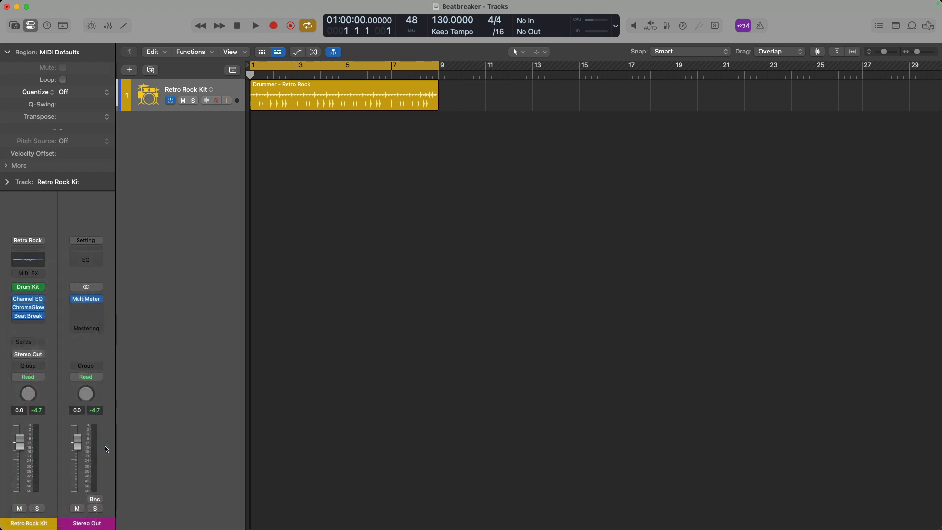
{"action": "left_click", "coordinate": [31, 316]}
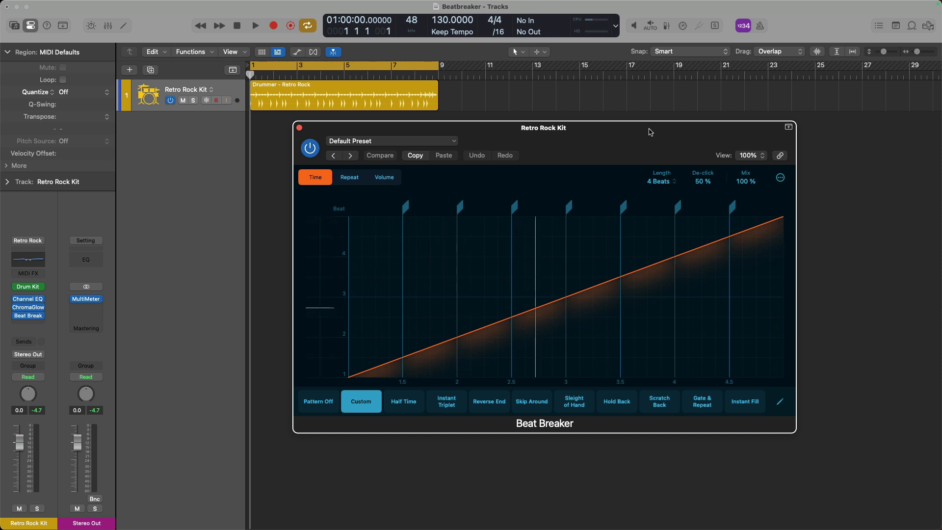
{"action": "key", "text": "space"}
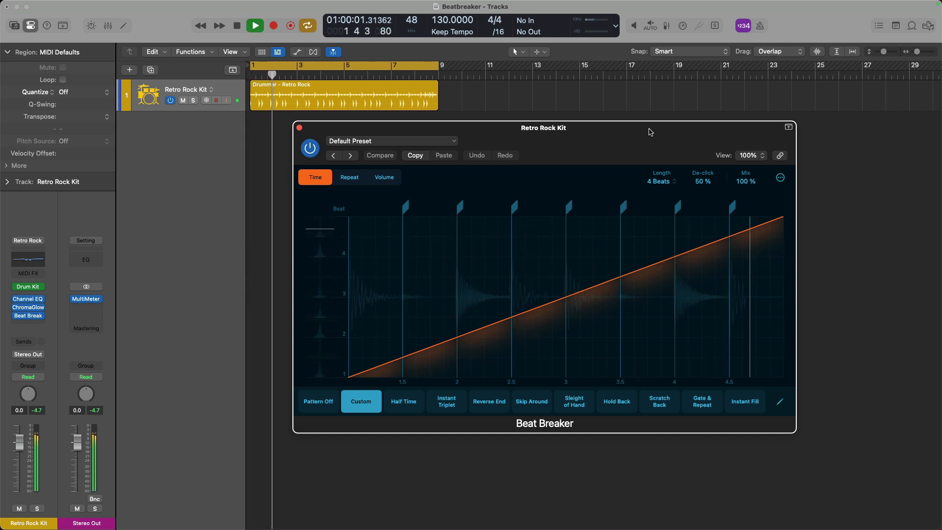
{"action": "key", "text": "space"}
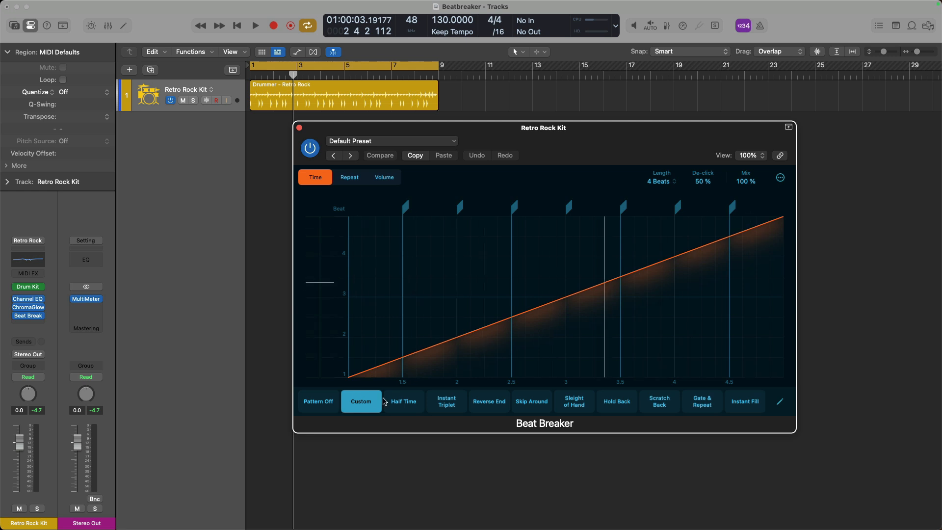
Try Half Time, Instant Triplet and Reverse End, settle on Sleight of Hand, and play it.
{"action": "left_click", "coordinate": [404, 401]}
{"action": "left_click", "coordinate": [446, 401]}
{"action": "left_click", "coordinate": [489, 401]}
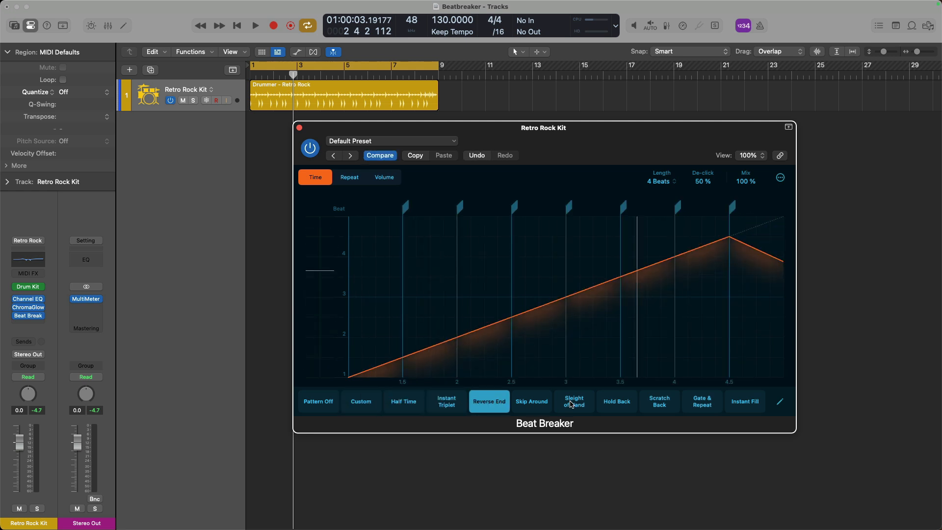
{"action": "left_click", "coordinate": [574, 401]}
{"action": "key", "text": "space"}
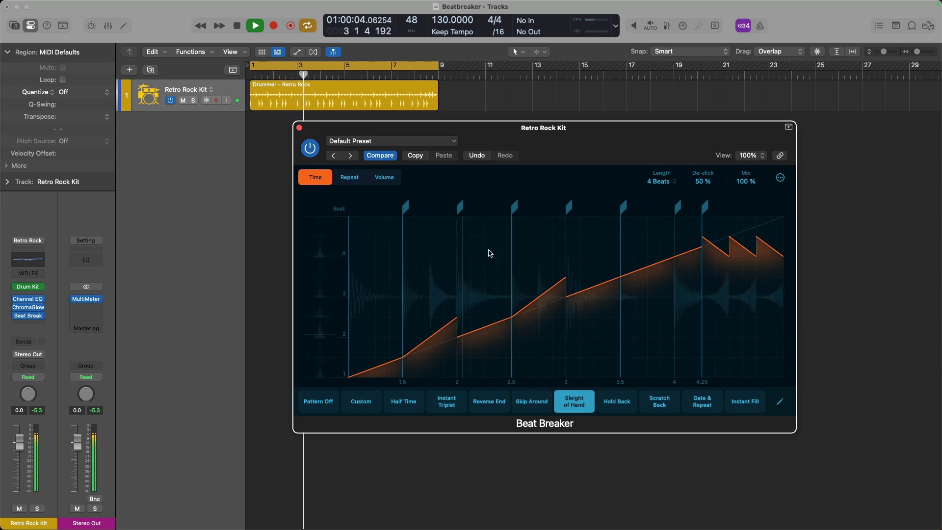
{"action": "key", "text": "space"}
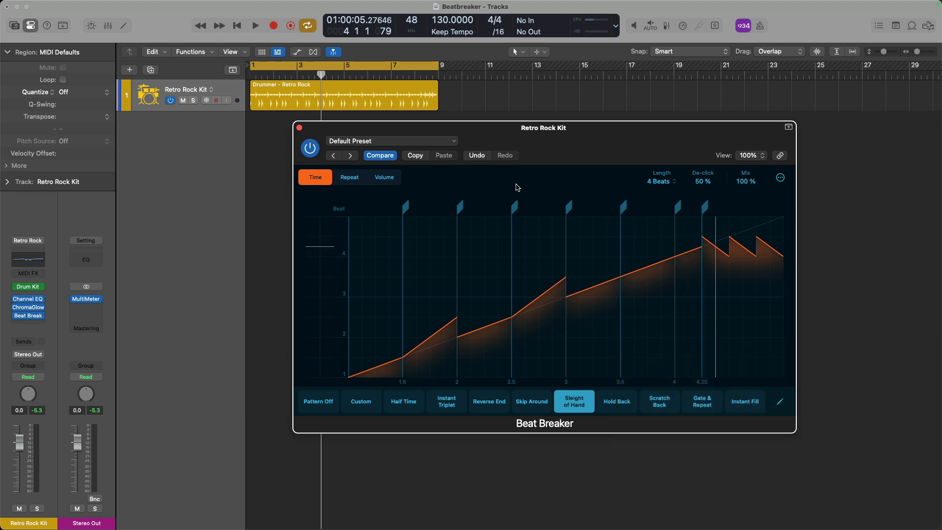
Recall Beat Breaker's default preset from the plug-in header's preset menu.
{"action": "left_click", "coordinate": [386, 140]}
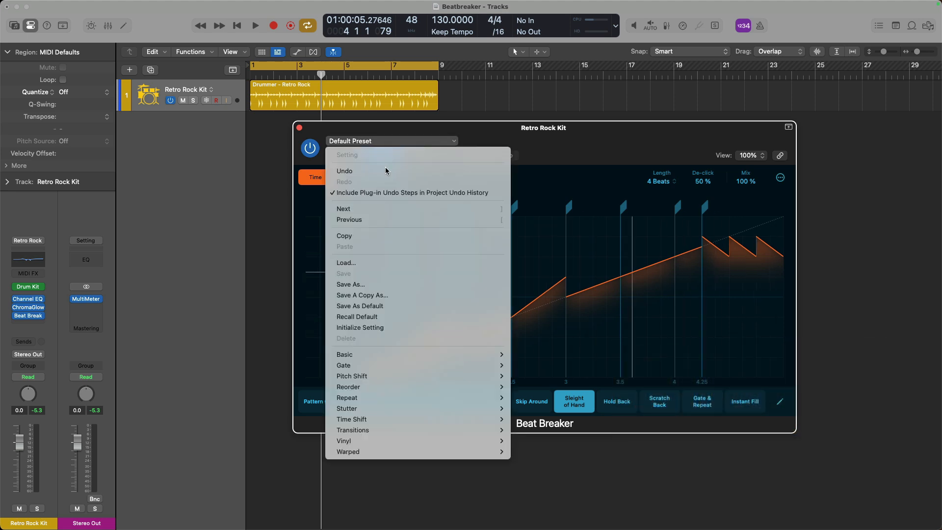
{"action": "left_click", "coordinate": [382, 317]}
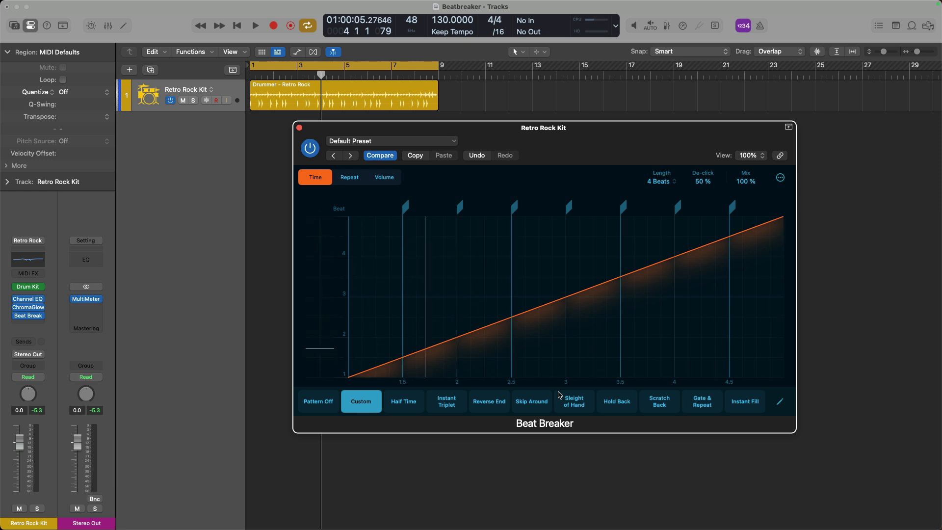
Play the default straight pattern twice, then select the beat 2–2.5 slice in the graph.
{"action": "key", "text": "space"}
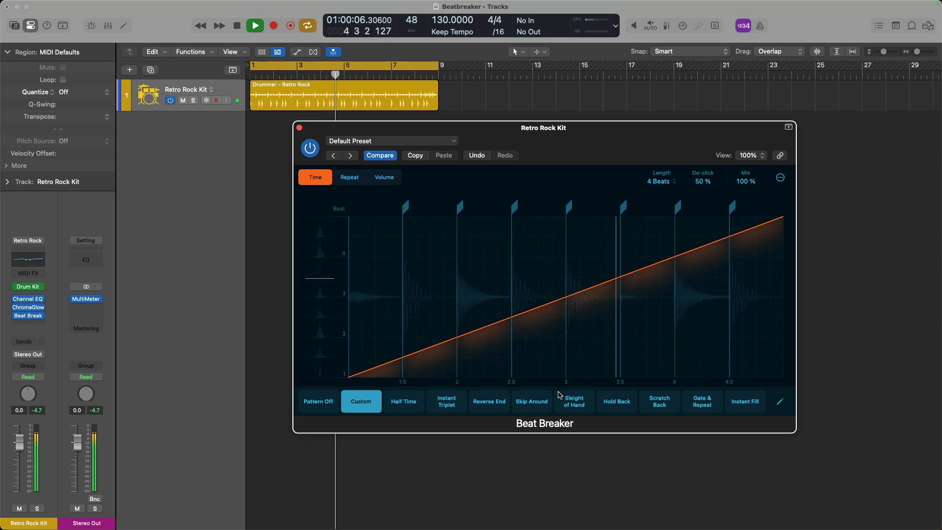
{"action": "key", "text": "space"}
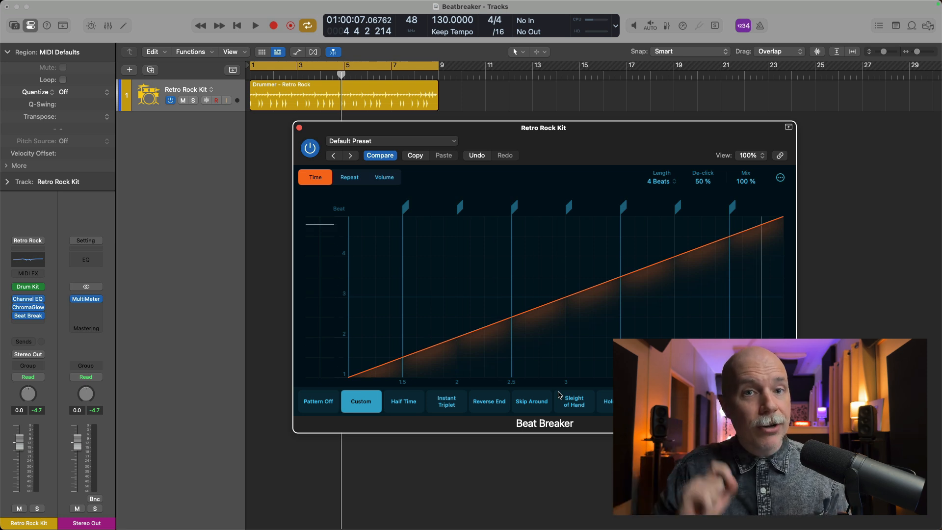
{"action": "key", "text": "space"}
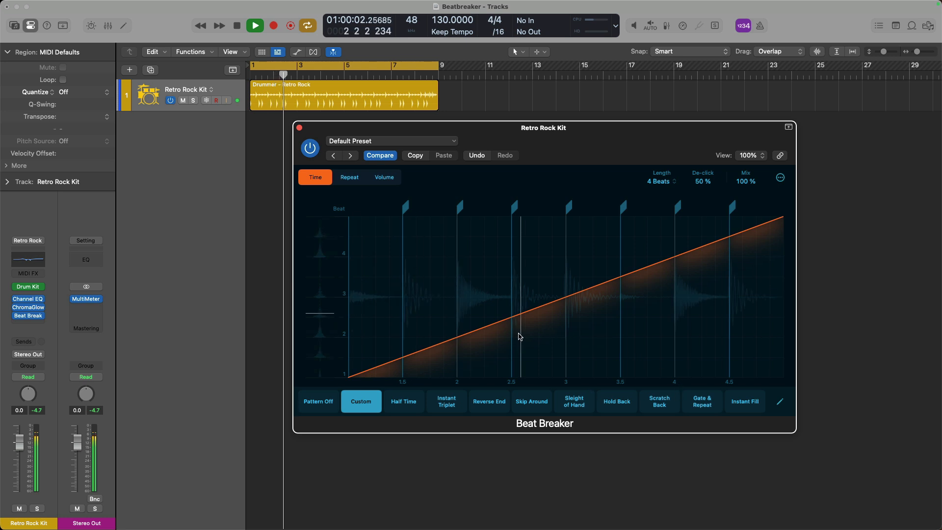
{"action": "key", "text": "space"}
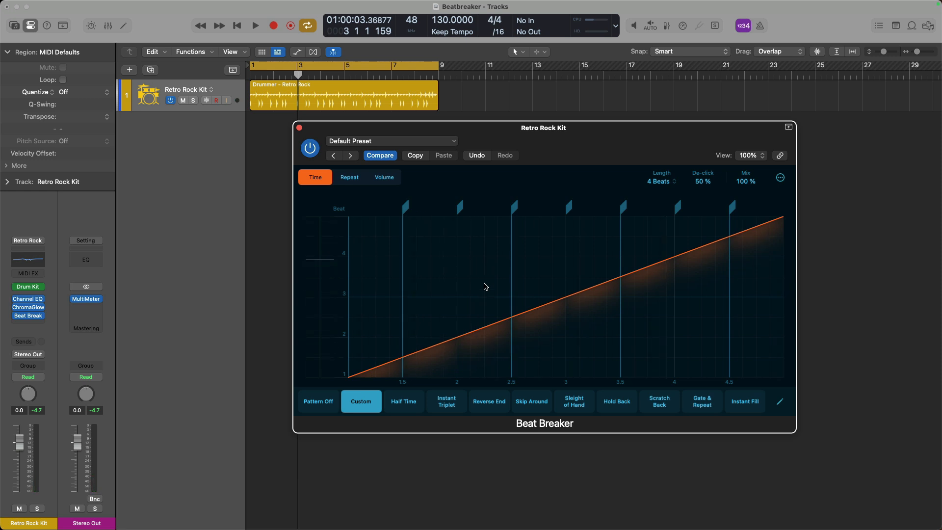
{"action": "left_click", "coordinate": [482, 331]}
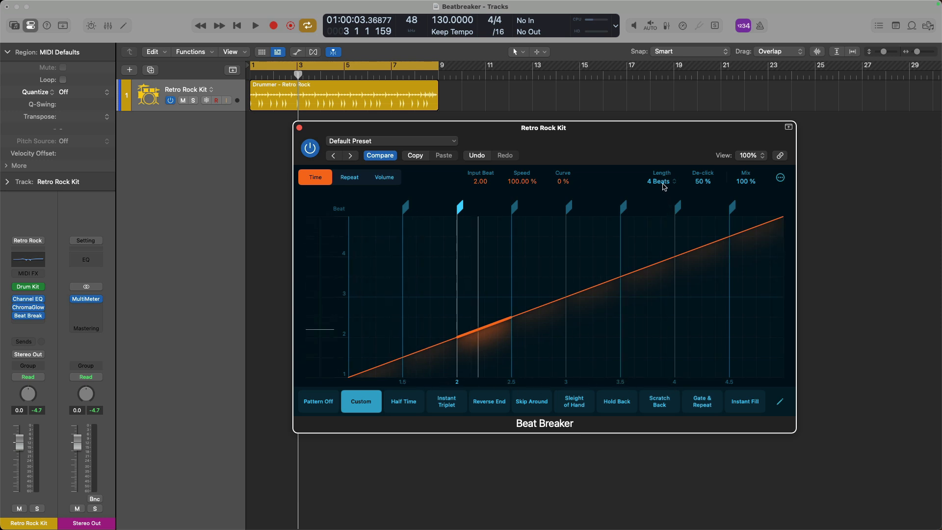
Keep the pattern length at 4 Beats and set the 2–2.5 slice's Input Beat to 1.00.
{"action": "left_click", "coordinate": [661, 182]}
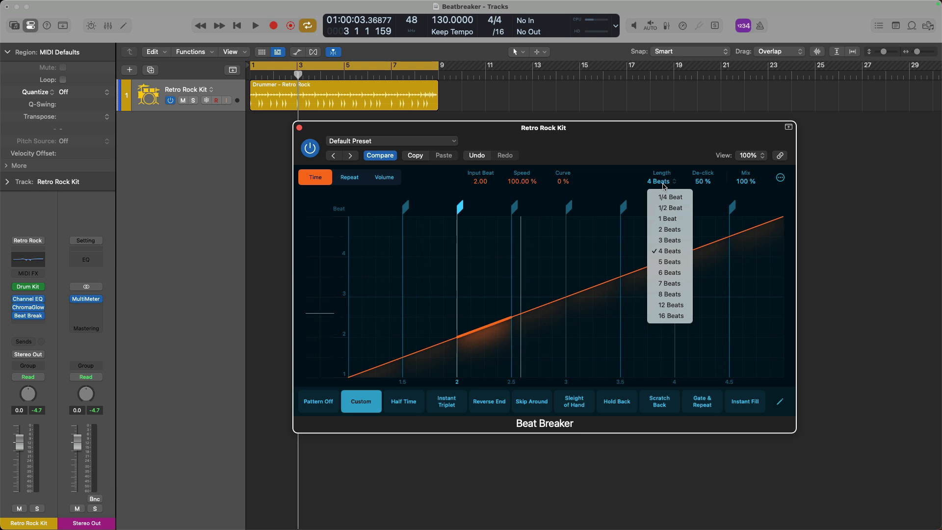
{"action": "left_click", "coordinate": [620, 167]}
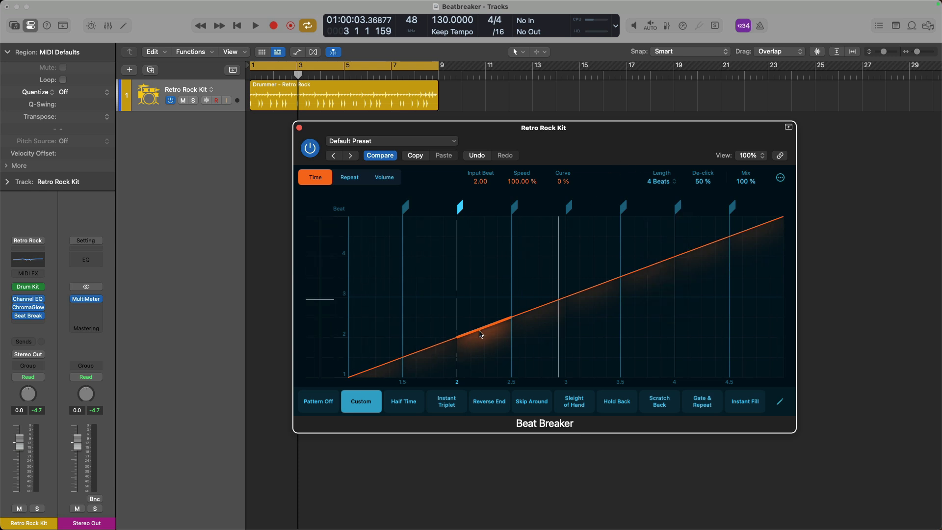
{"action": "left_click_drag", "start_coordinate": [481, 334], "coordinate": [489, 370]}
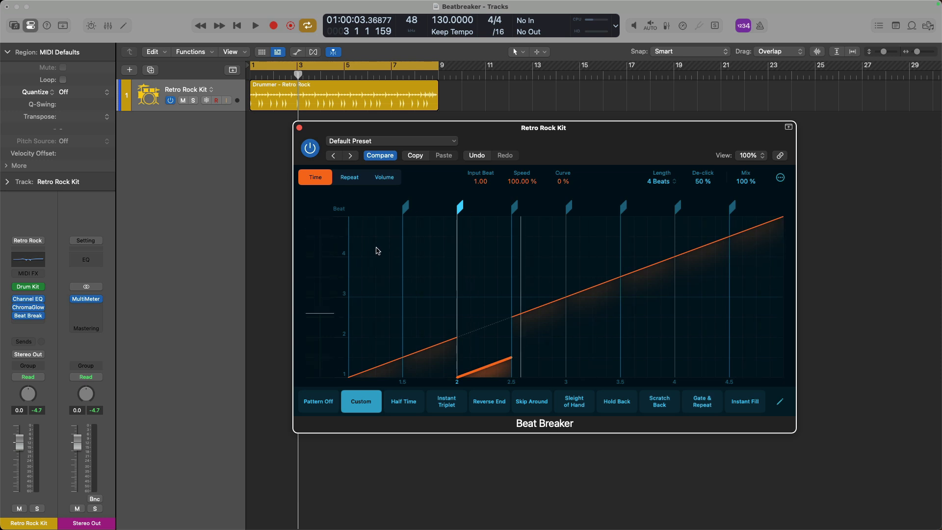
Set the 4–4.5 slice to replay from beat 1, auditioning the pattern before and after.
{"action": "key", "text": "space"}
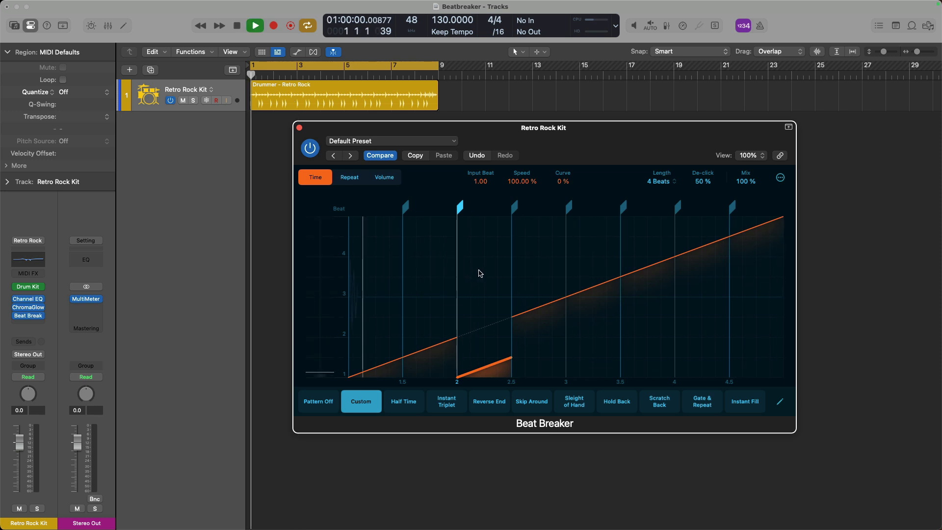
{"action": "key", "text": "space"}
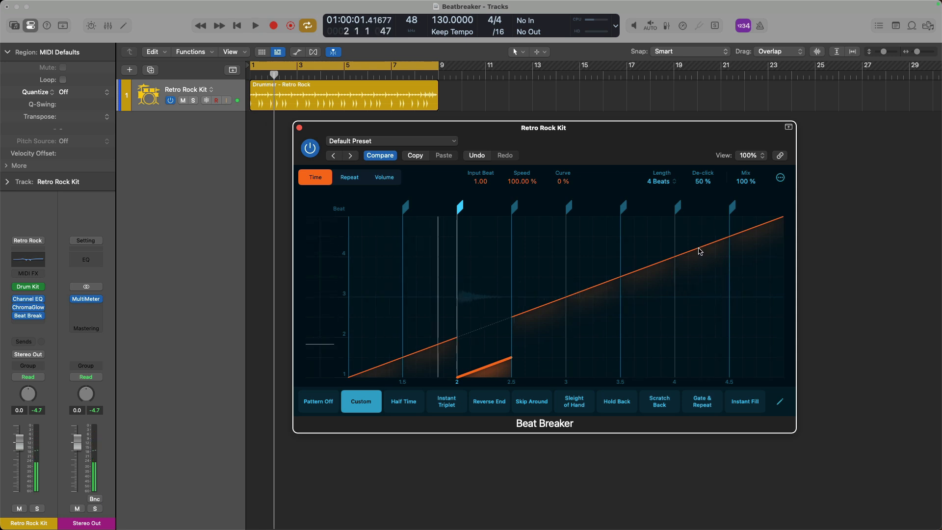
{"action": "left_click_drag", "start_coordinate": [700, 251], "coordinate": [704, 369]}
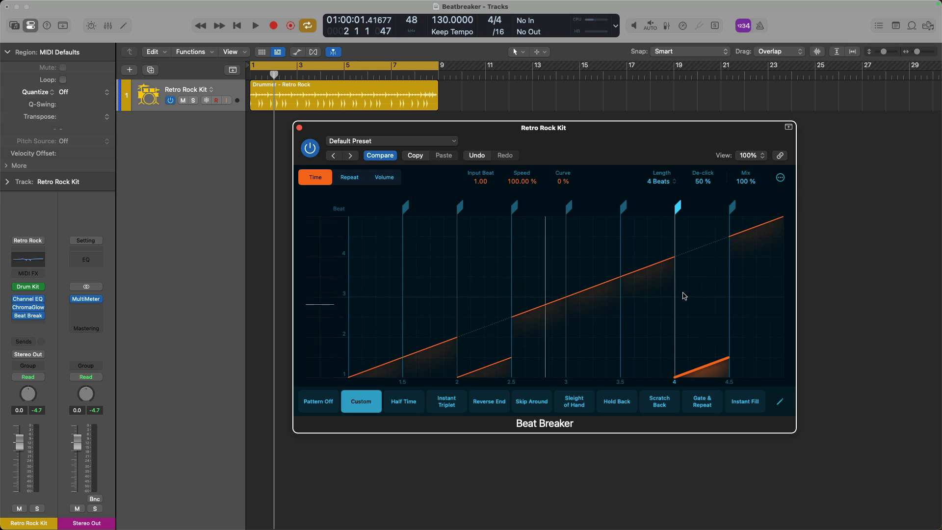
{"action": "key", "text": "space"}
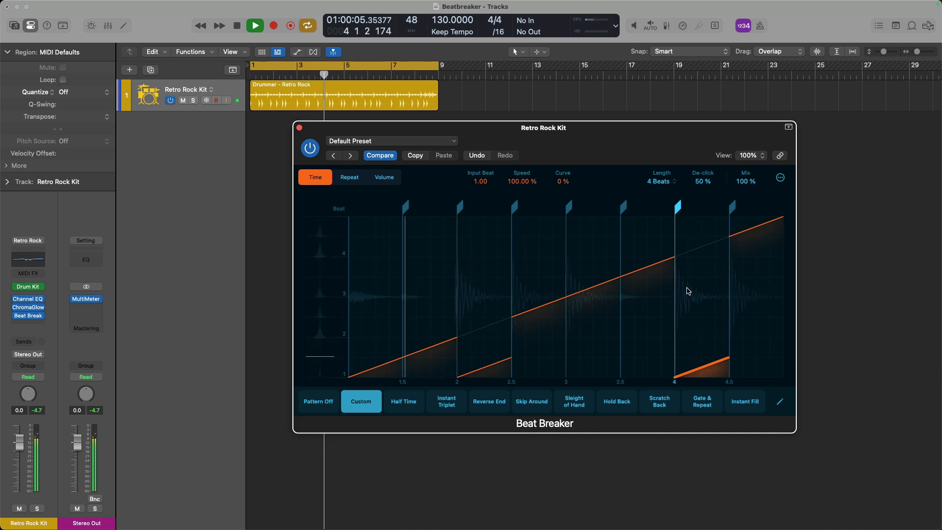
{"action": "key", "text": "space"}
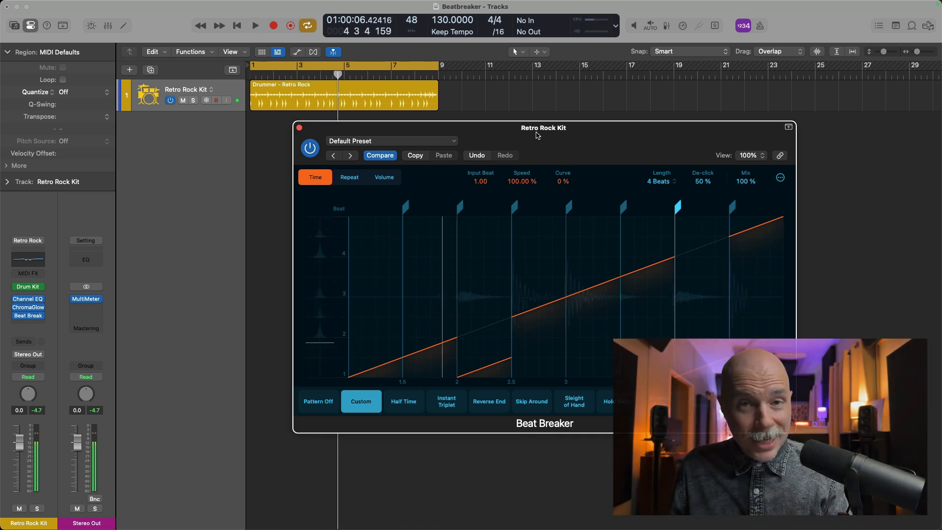
{"action": "left_click_drag", "start_coordinate": [537, 136], "coordinate": [626, 120]}
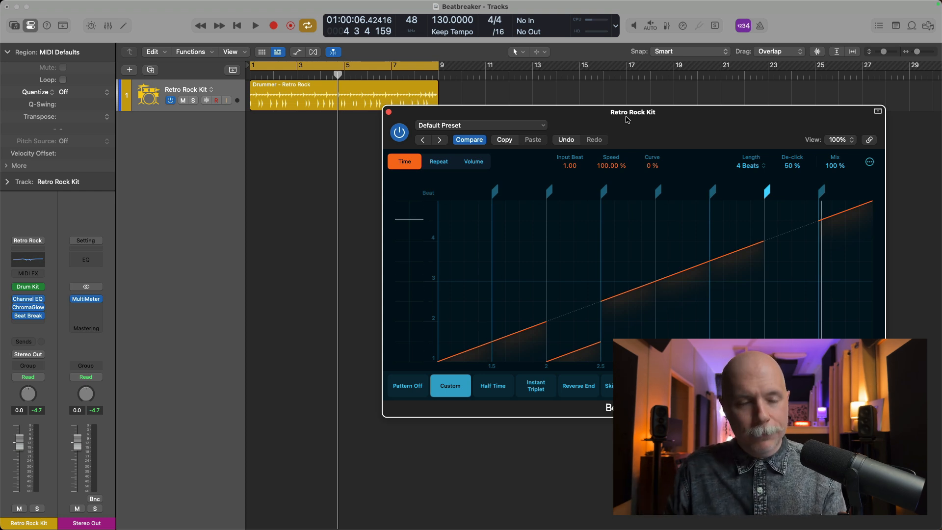
Change the Retro Rock drummer's Feel from -16% to -15% in the Session Player details.
{"action": "double_click", "coordinate": [425, 88]}
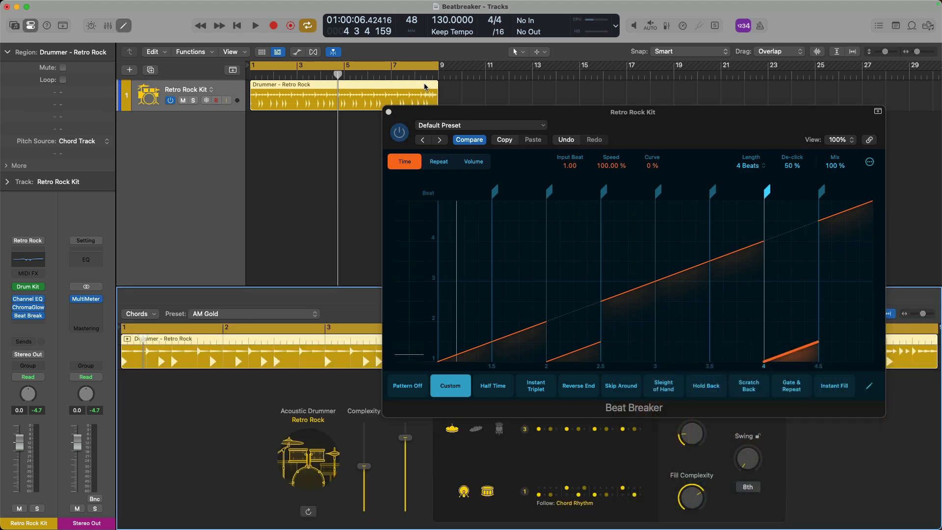
{"action": "key", "text": "v"}
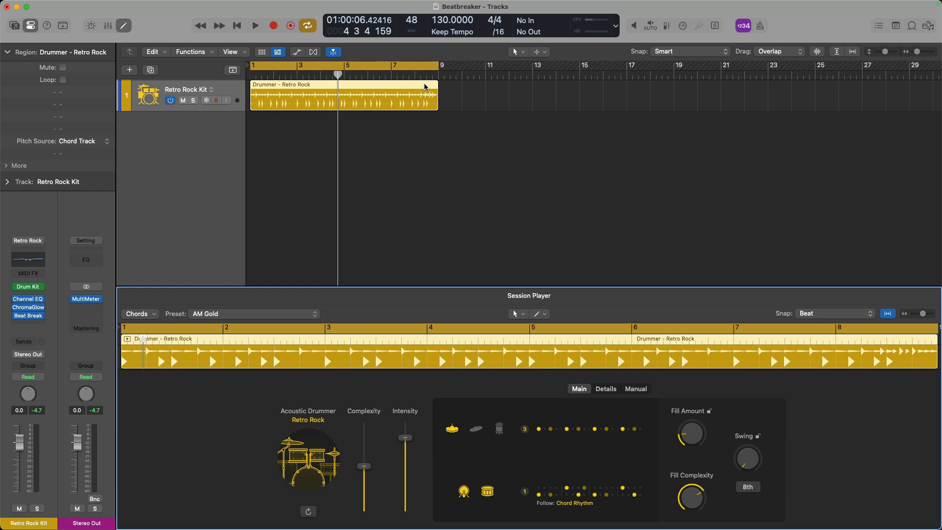
{"action": "left_click", "coordinate": [597, 392]}
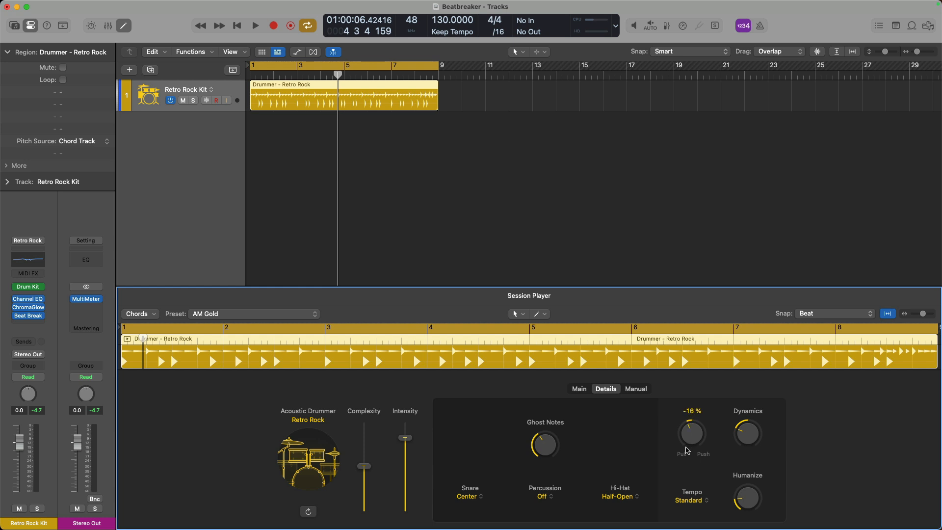
{"action": "left_click_drag", "start_coordinate": [686, 447], "coordinate": [686, 445]}
{"action": "key", "text": "v"}
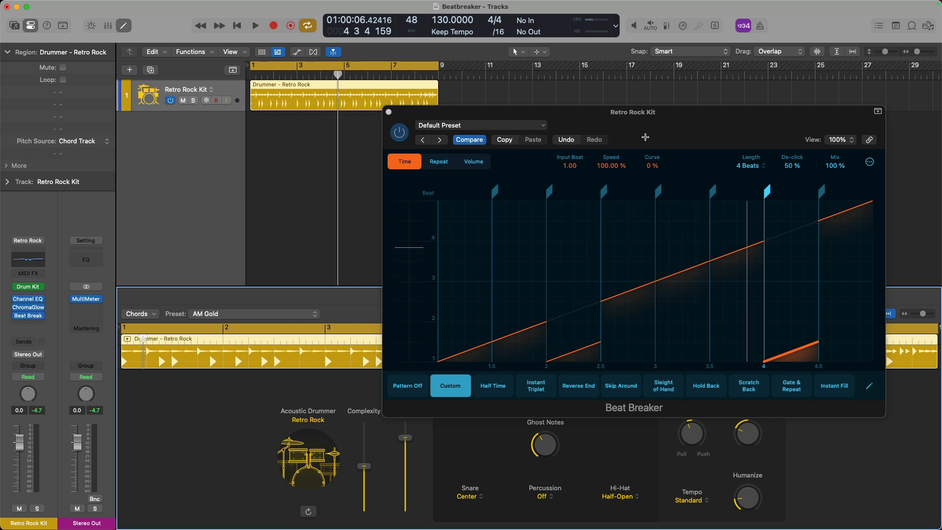
{"action": "key", "text": "space"}
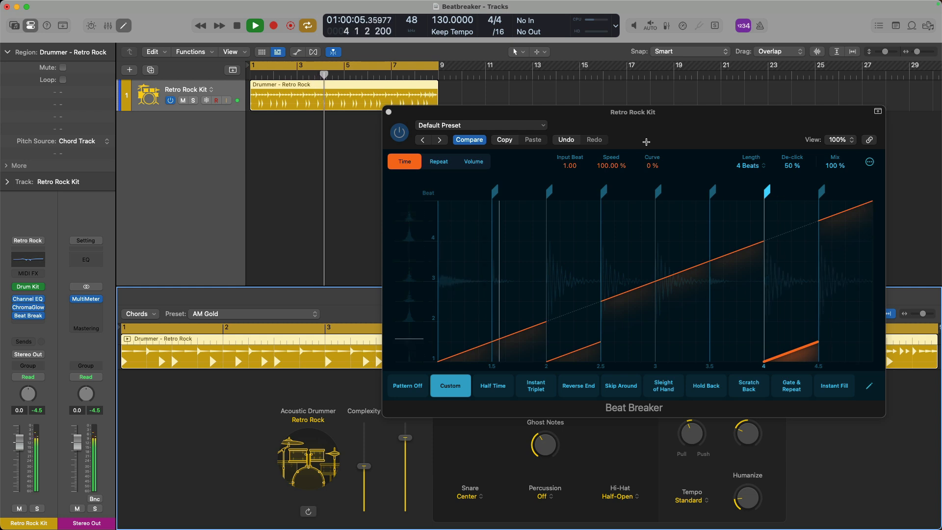
{"action": "key", "text": "space"}
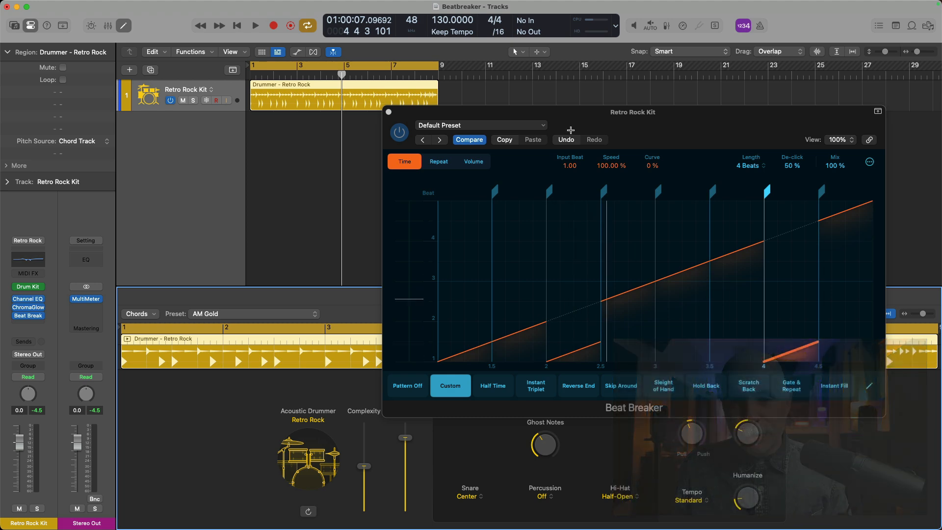
Initialize Beat Breaker's settings and switch to its per-slice Volume page.
{"action": "left_click", "coordinate": [538, 126]}
{"action": "left_click", "coordinate": [513, 310]}
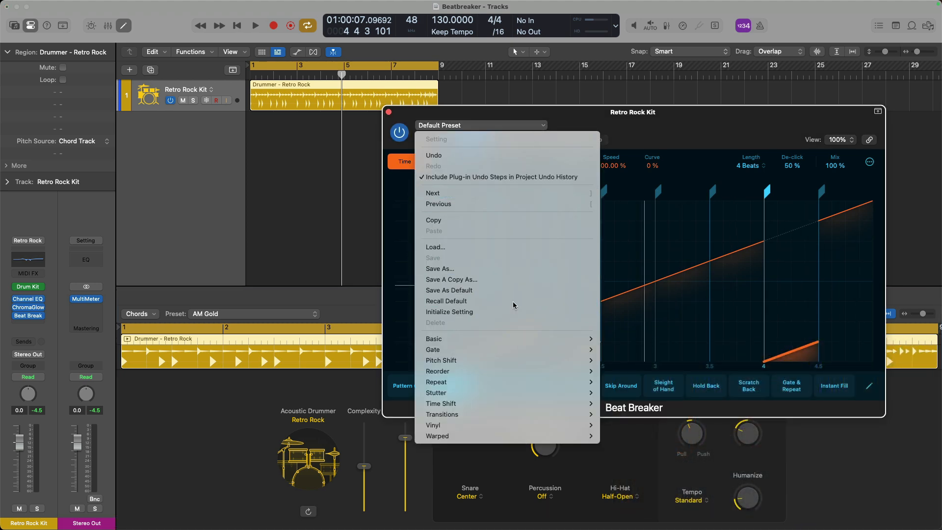
{"action": "left_click", "coordinate": [474, 162]}
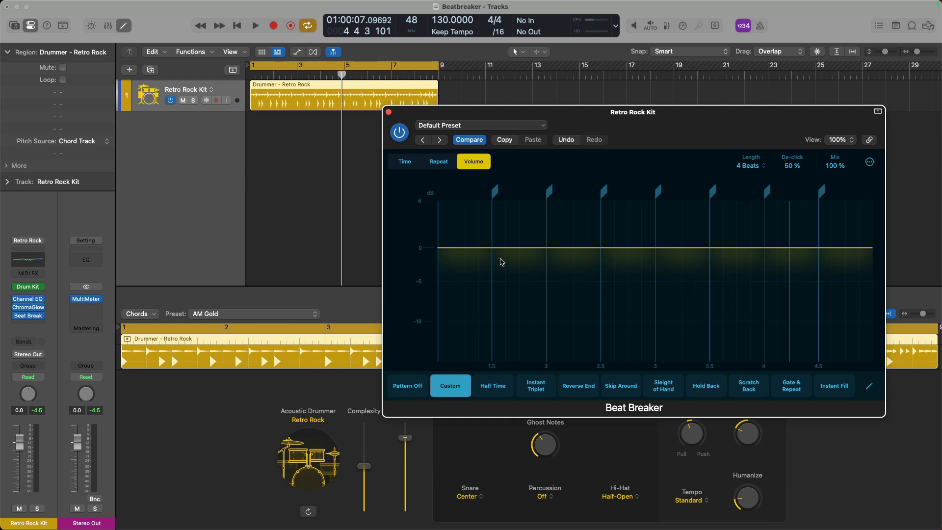
Try lowering the 2–2.5 and 4–4.5 slices during playback, then reset both to 0 dB.
{"action": "mouse_move", "coordinate": [509, 253]}
{"action": "left_mouse_down"}
{"action": "mouse_move", "coordinate": [507, 274]}
{"action": "mouse_move", "coordinate": [511, 254]}
{"action": "left_mouse_up"}
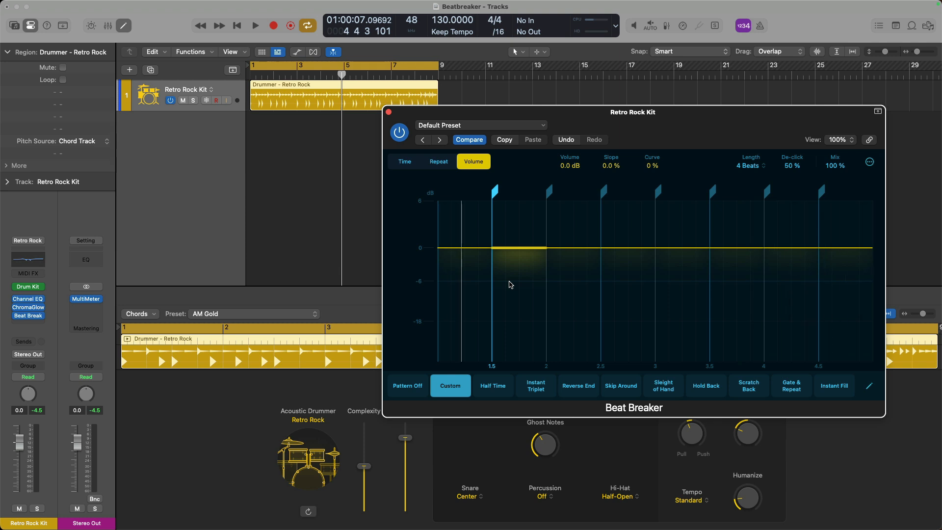
{"action": "key", "text": "space"}
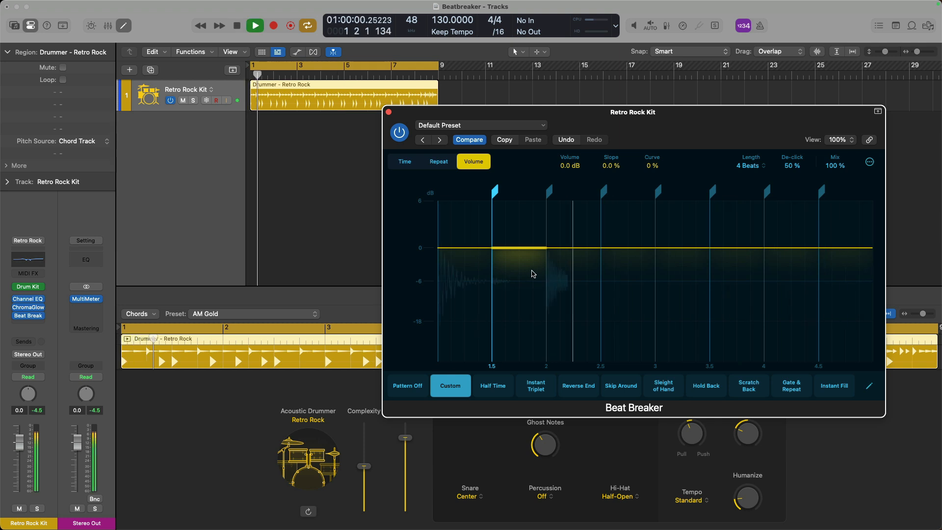
{"action": "left_click_drag", "start_coordinate": [564, 273], "coordinate": [569, 279]}
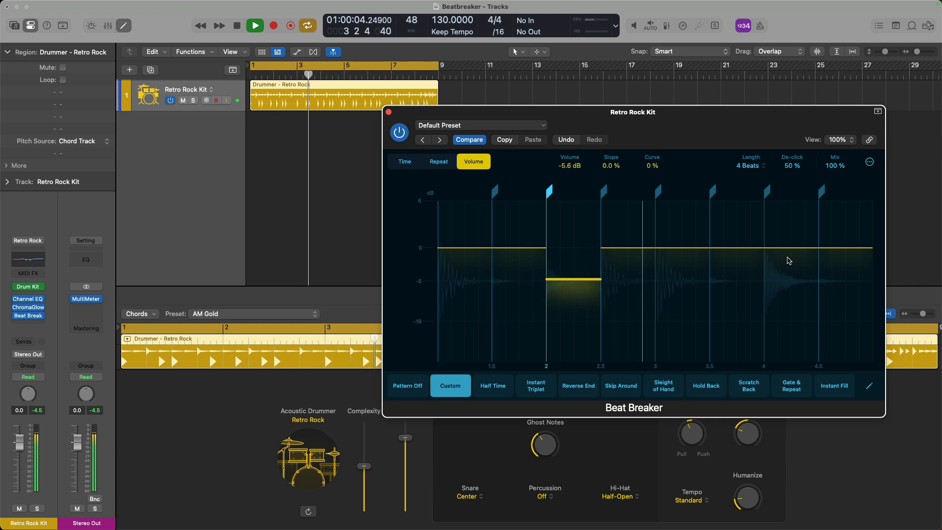
{"action": "left_click_drag", "start_coordinate": [785, 248], "coordinate": [787, 284]}
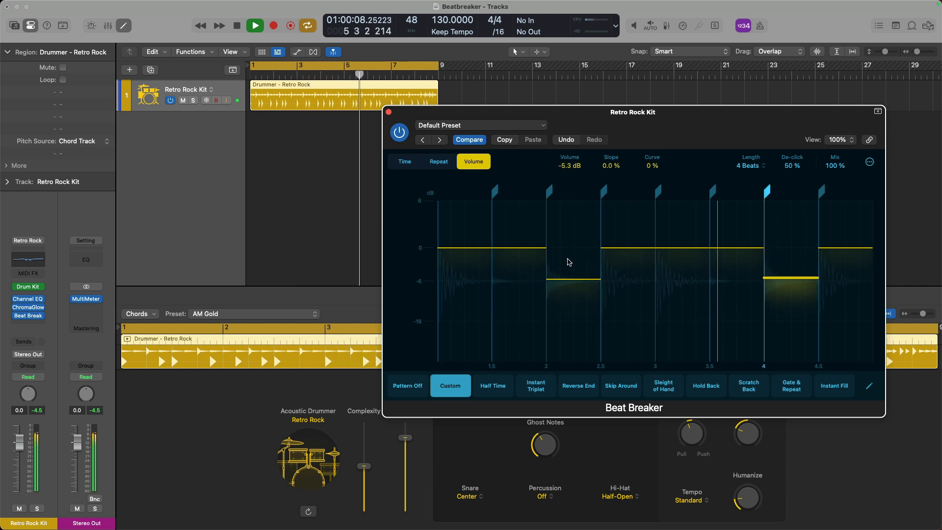
{"action": "key", "text": "space"}
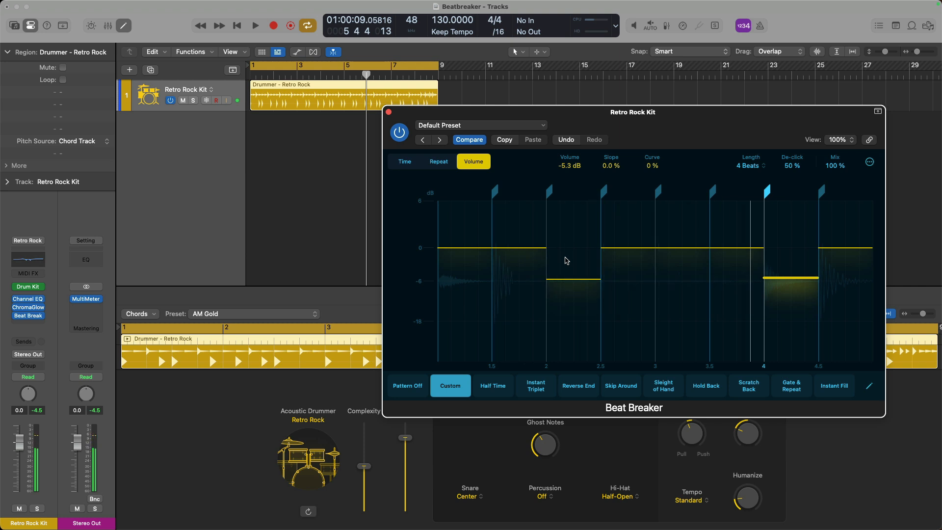
{"action": "left_click", "coordinate": [570, 280], "text": "alt"}
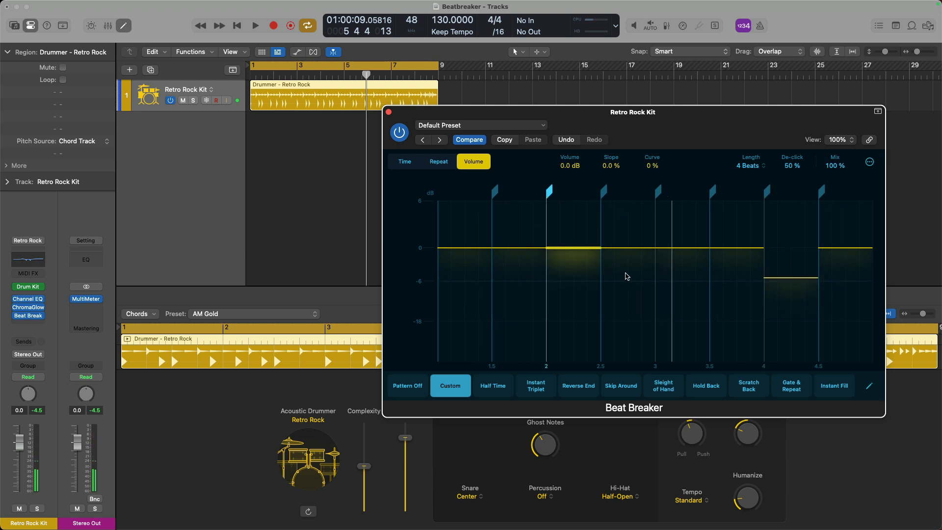
{"action": "left_click", "coordinate": [775, 280], "text": "alt"}
Drop the off-beat slices 1.5–2, 2.5–3, 3.5–4, 4.5–5 to -30.5, -28, -27.5, -27 dB.
{"action": "left_click_drag", "start_coordinate": [531, 247], "coordinate": [532, 341]}
{"action": "left_click_drag", "start_coordinate": [613, 250], "coordinate": [619, 338]}
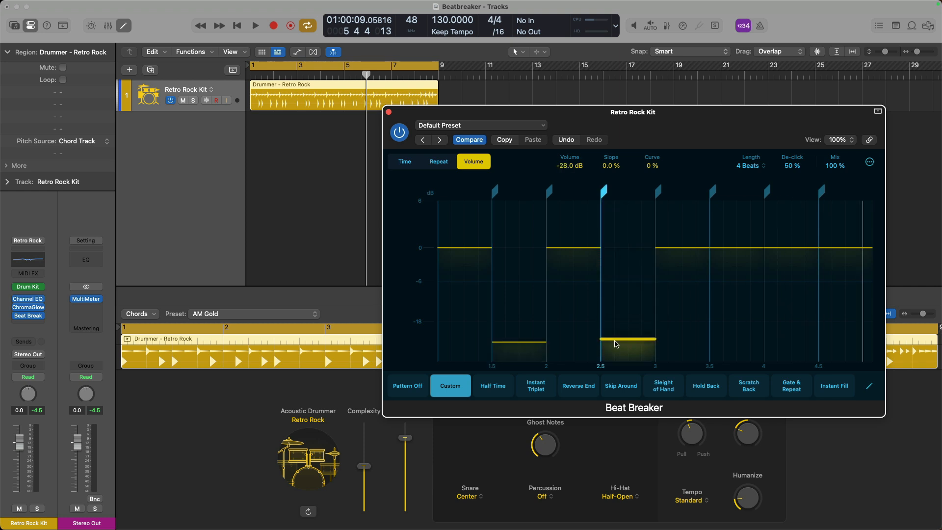
{"action": "left_click", "coordinate": [739, 249]}
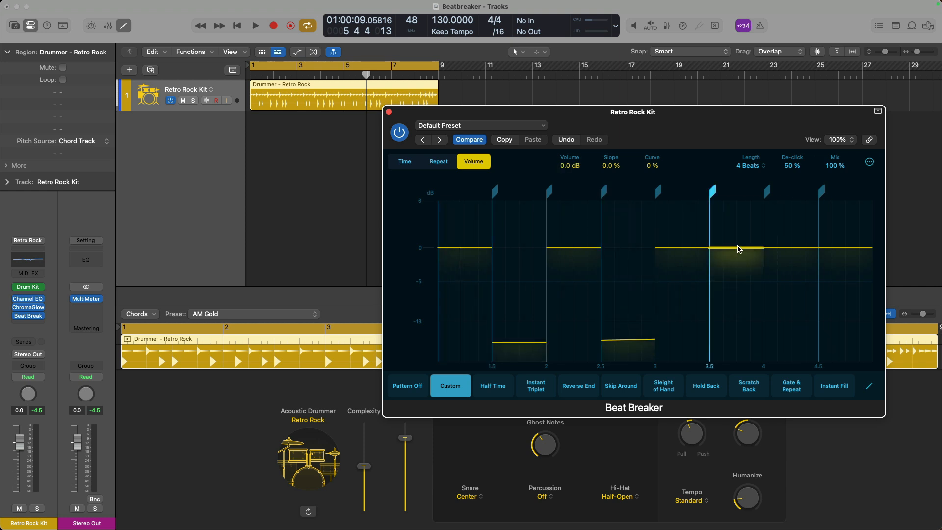
{"action": "left_click_drag", "start_coordinate": [742, 248], "coordinate": [735, 338]}
{"action": "key", "text": "space"}
{"action": "left_click", "coordinate": [844, 248]}
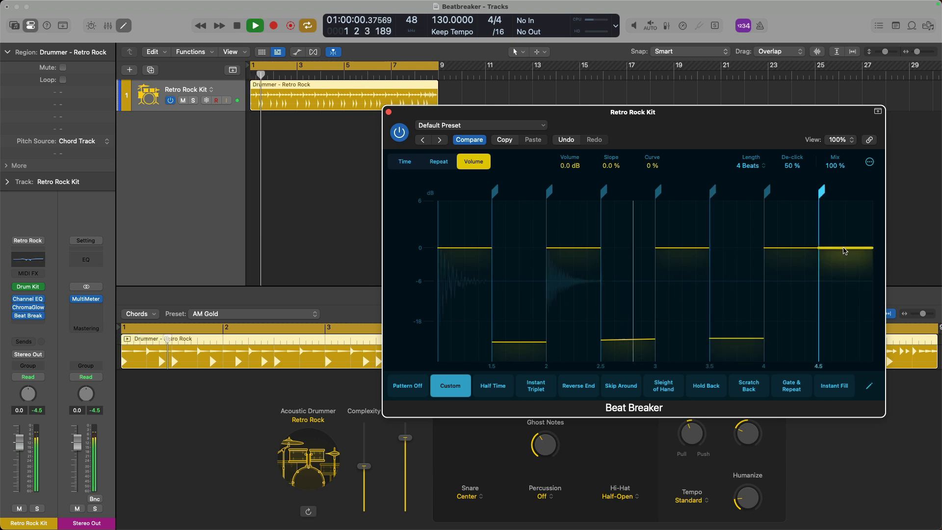
{"action": "left_click_drag", "start_coordinate": [843, 248], "coordinate": [843, 341]}
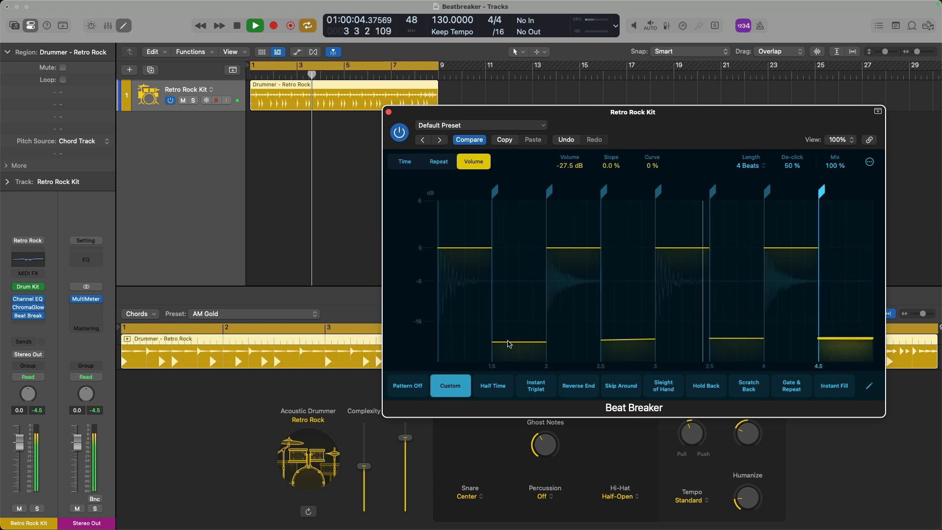
Raise the off-beat slices to about -12, -15.2 and -6 dB, then boost 1.5–2 to +4.4 dB.
{"action": "left_click_drag", "start_coordinate": [509, 343], "coordinate": [508, 294]}
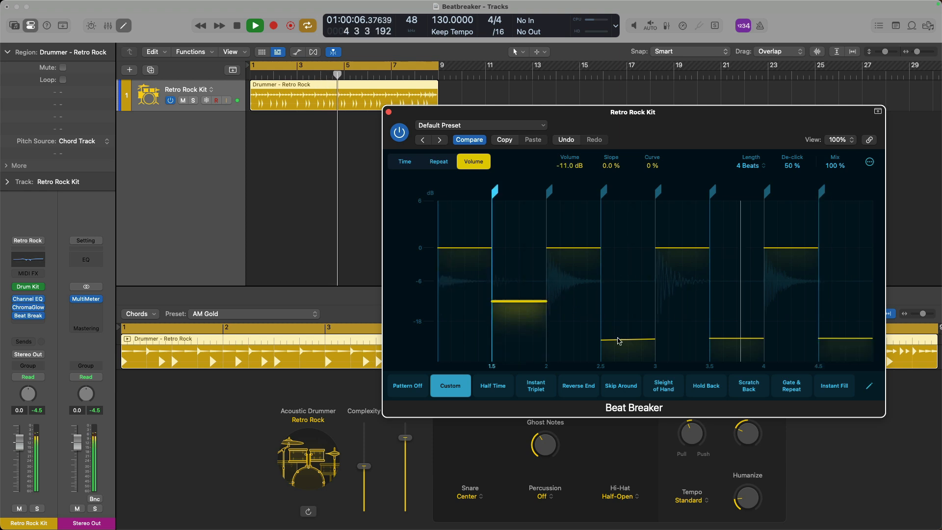
{"action": "left_click_drag", "start_coordinate": [627, 339], "coordinate": [628, 315]}
{"action": "left_click_drag", "start_coordinate": [730, 340], "coordinate": [731, 284]}
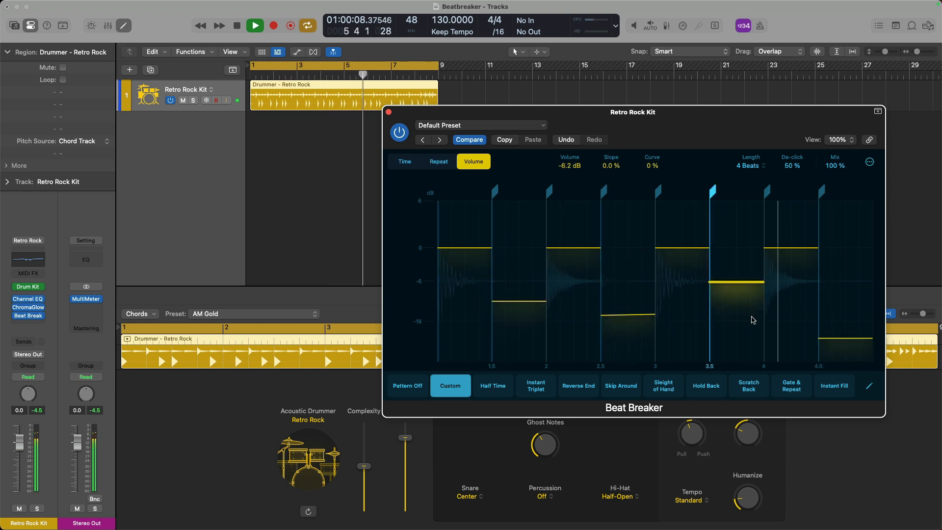
{"action": "left_click_drag", "start_coordinate": [844, 338], "coordinate": [849, 304]}
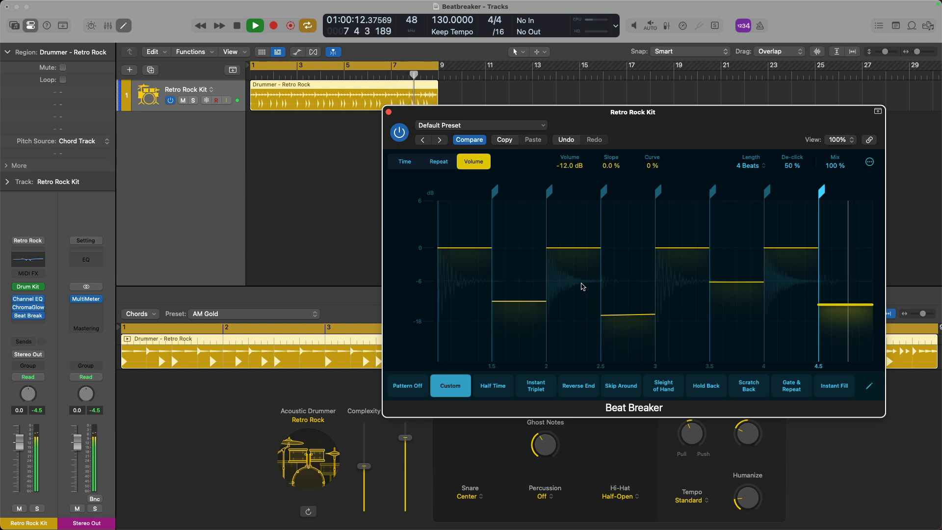
{"action": "key", "text": "space"}
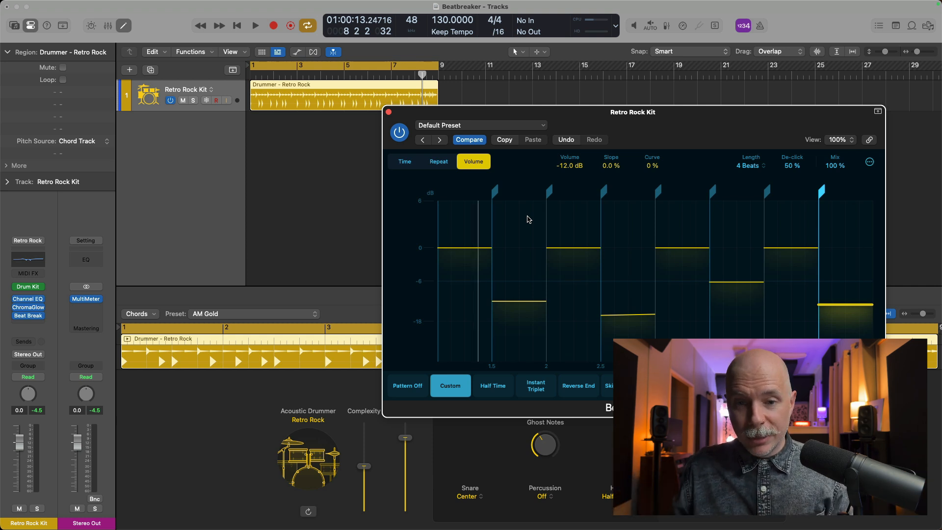
{"action": "left_click", "coordinate": [515, 302]}
{"action": "mouse_move", "coordinate": [503, 233]}
{"action": "left_mouse_down"}
{"action": "mouse_move", "coordinate": [502, 198]}
{"action": "mouse_move", "coordinate": [503, 221]}
{"action": "left_mouse_up"}
Restore Beat Breaker's default setting via its settings menu.
{"action": "left_click", "coordinate": [489, 128]}
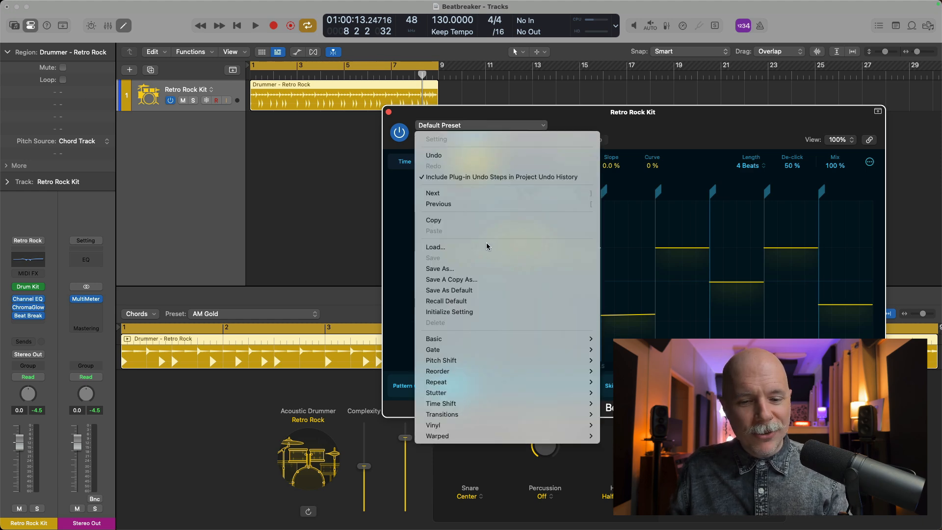
{"action": "left_click", "coordinate": [485, 297]}
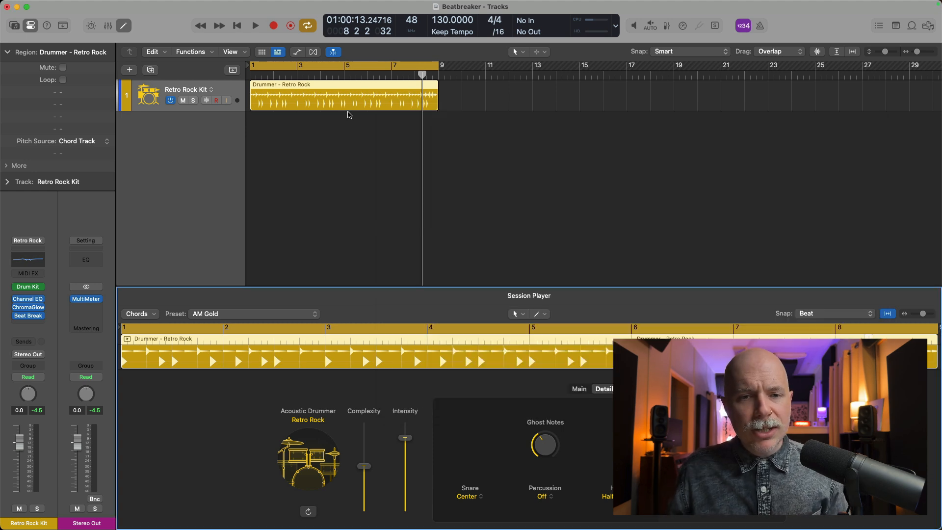
Bounce the drummer region in place to a new audio track, muting the original.
{"action": "key", "text": "ctrl+b"}
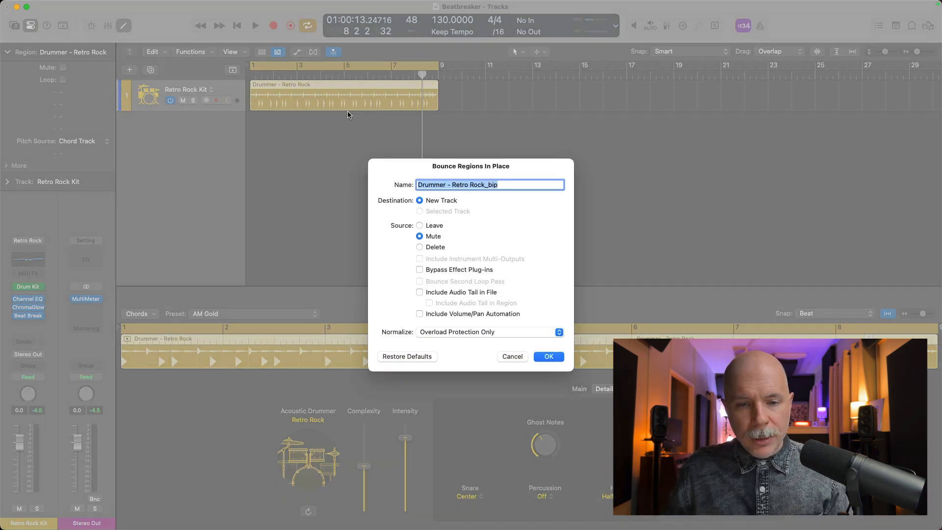
{"action": "key", "text": "Return"}
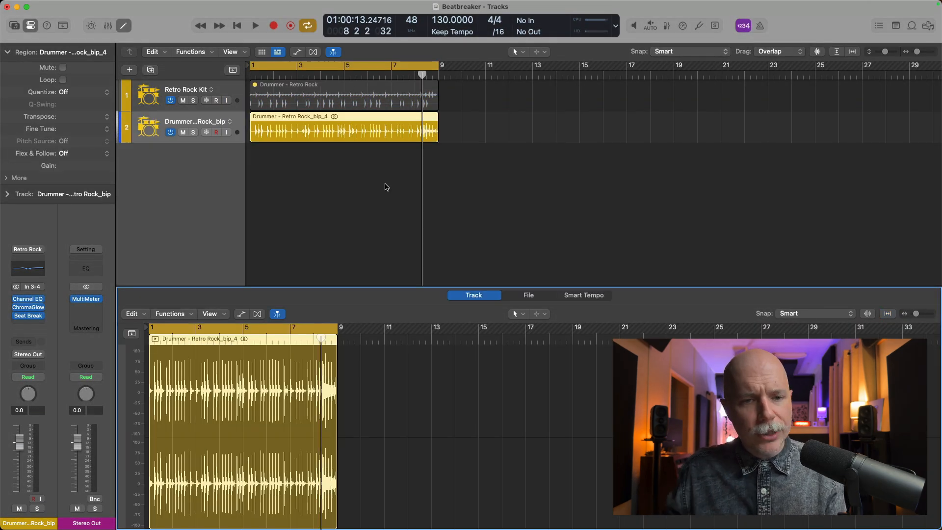
{"action": "left_click_drag", "start_coordinate": [404, 122], "coordinate": [474, 184]}
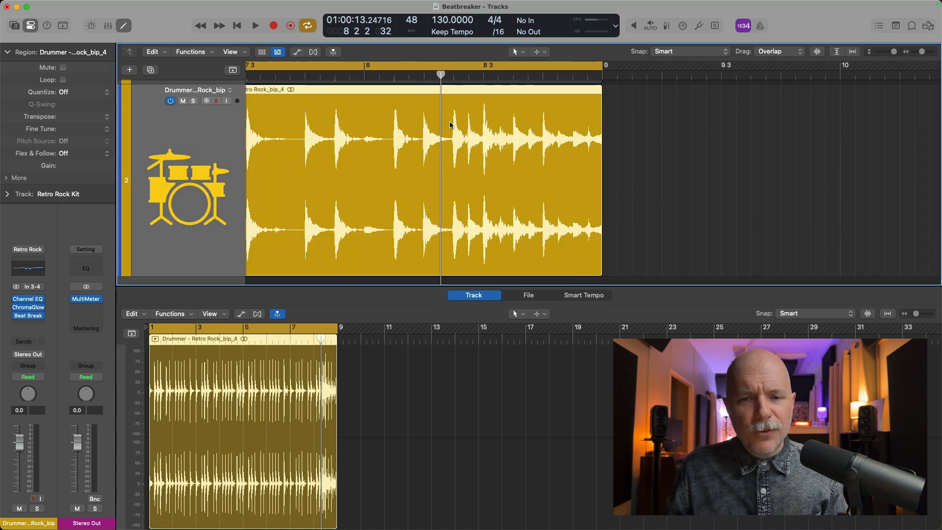
Turn off Cycle and place the playhead at bar 8 2 3.
{"action": "key", "text": "c"}
{"action": "left_click", "coordinate": [390, 73]}
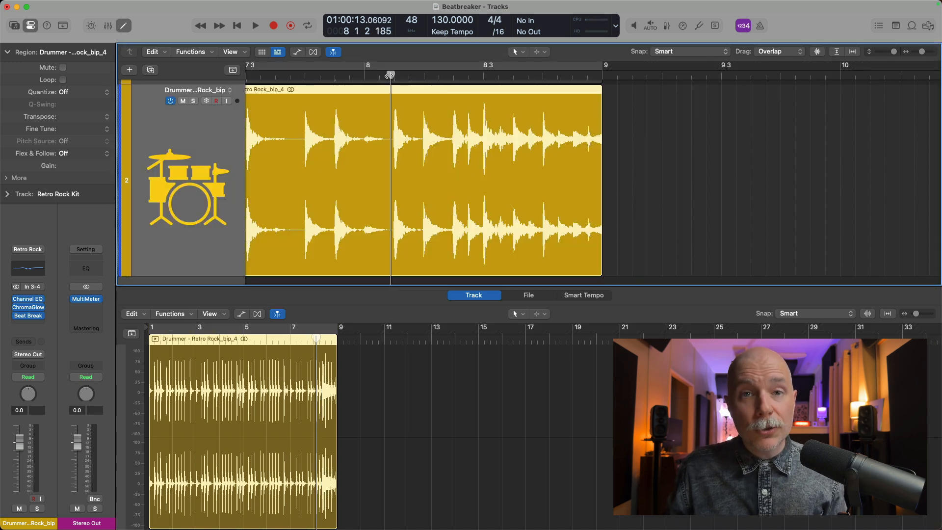
{"action": "key", "text": "space"}
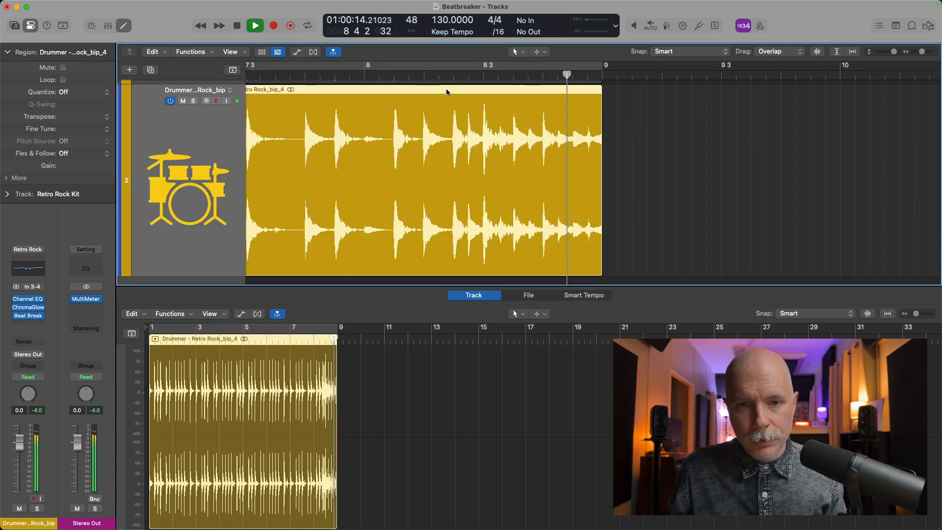
{"action": "left_click", "coordinate": [453, 76]}
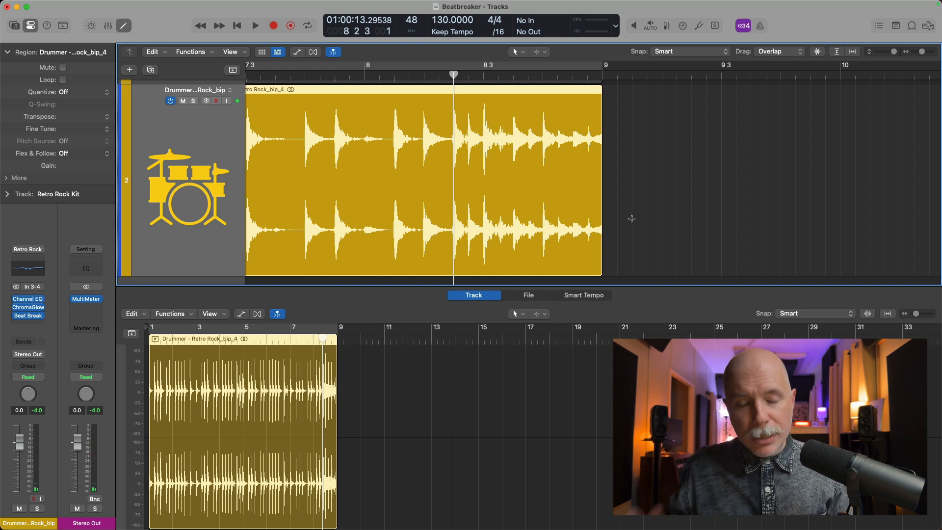
Split the bounced audio at bar 8 2 3, tick Reverse on the last piece, and audition it.
{"action": "key", "text": "super+t"}
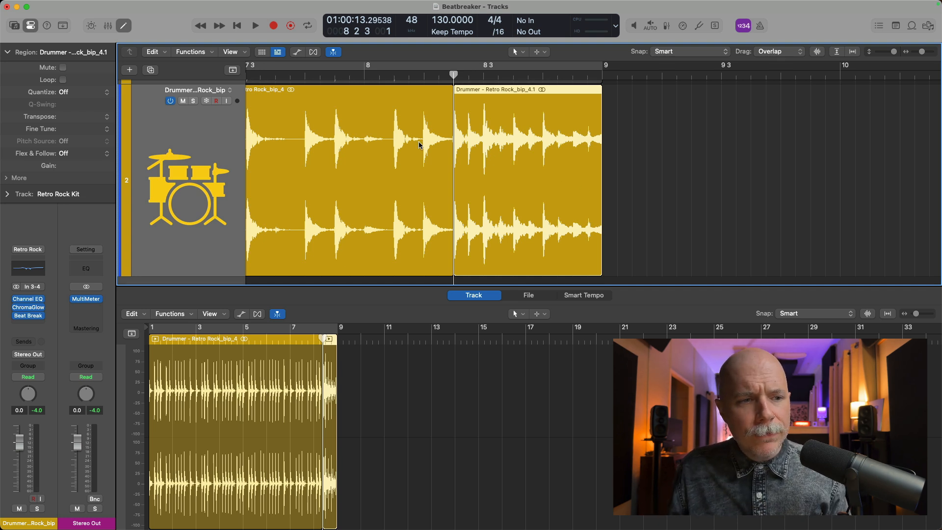
{"action": "left_click", "coordinate": [31, 28]}
{"action": "left_click", "coordinate": [32, 28]}
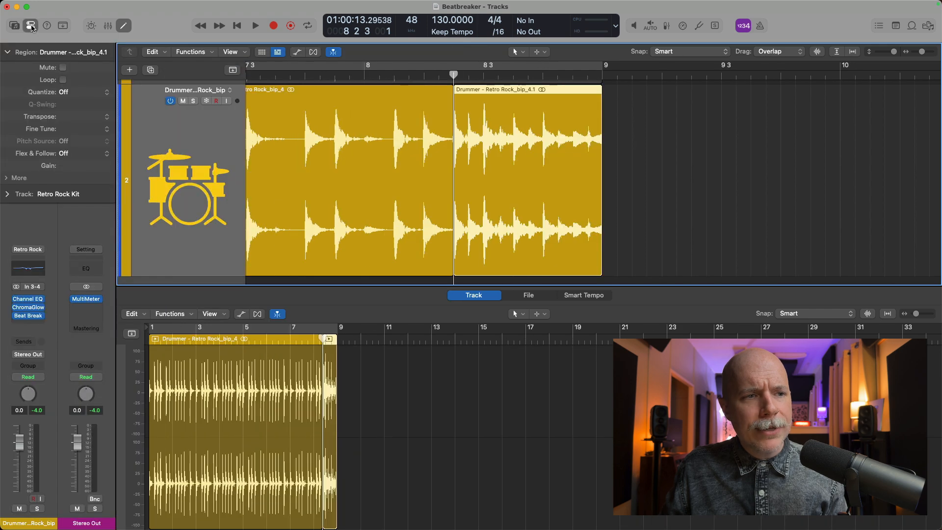
{"action": "left_click", "coordinate": [7, 179]}
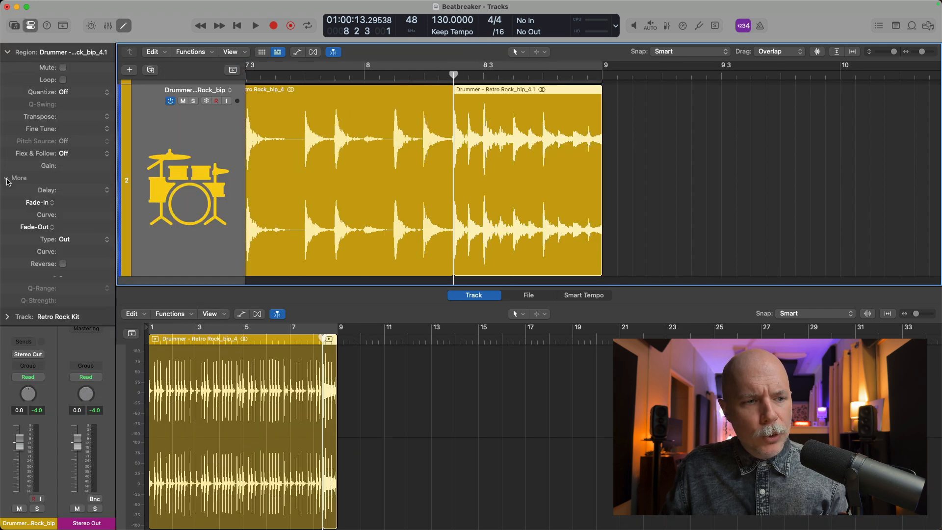
{"action": "left_click", "coordinate": [63, 264]}
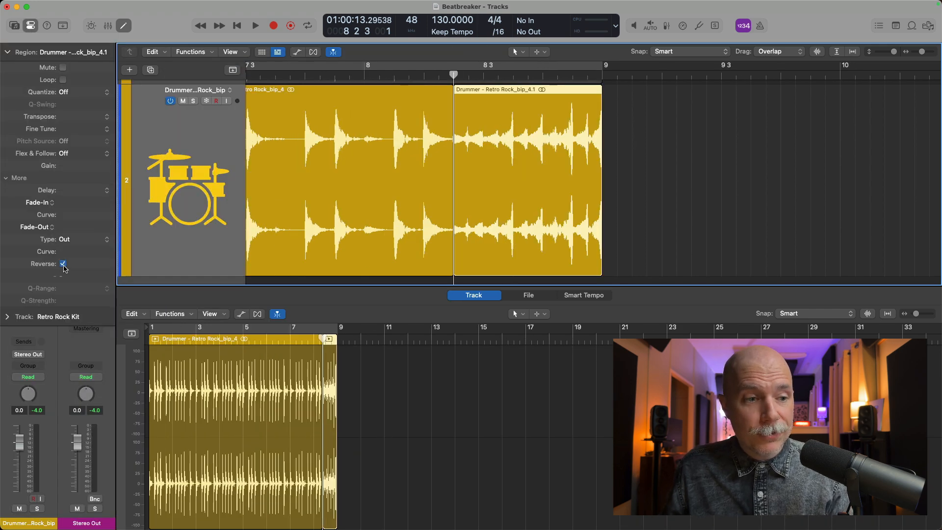
{"action": "left_click", "coordinate": [386, 77]}
{"action": "key", "text": "space"}
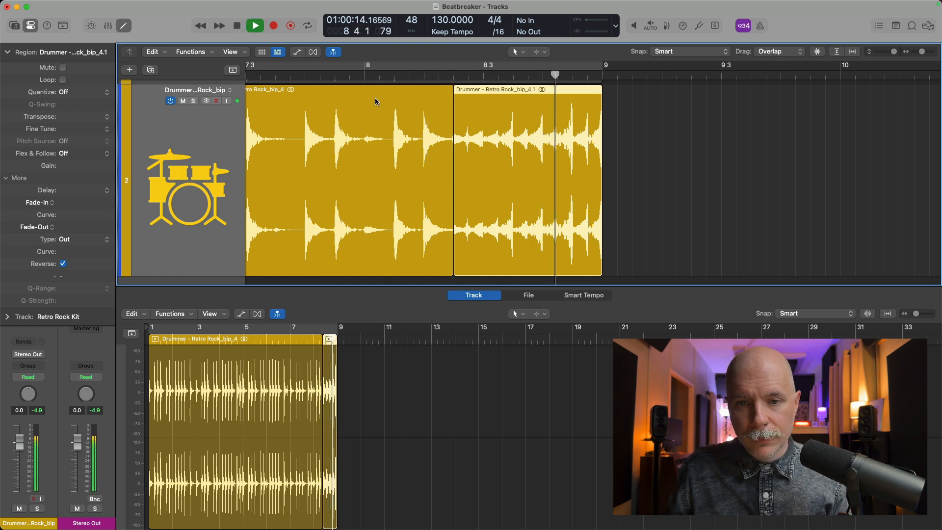
{"action": "key", "text": "space"}
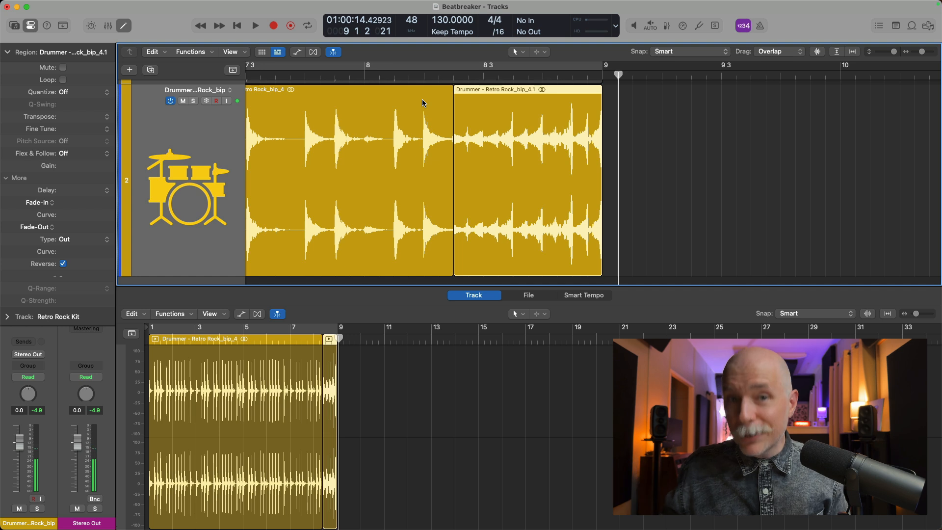
{"action": "left_click", "coordinate": [424, 109], "text": "ctrl+alt"}
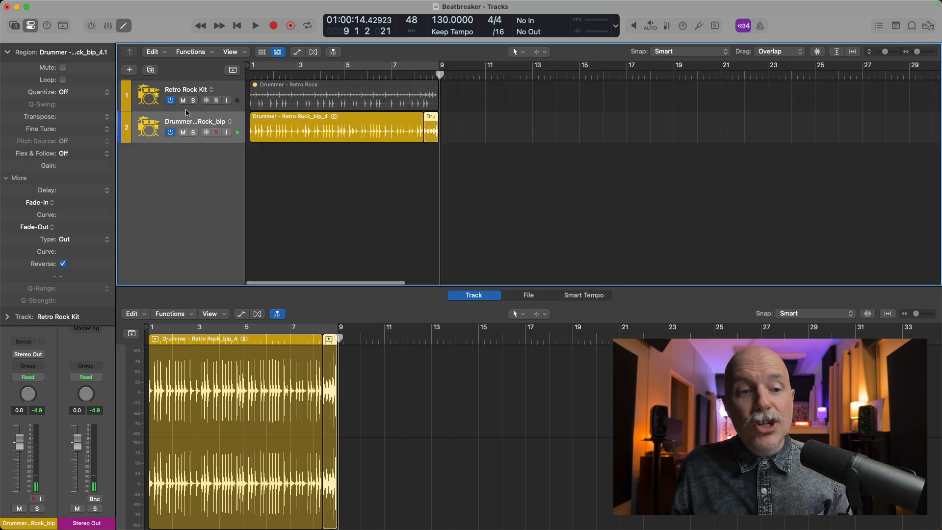
Turn off track 2, select the Retro Rock Kit track, and move playback to bar 8.
{"action": "left_click", "coordinate": [171, 135]}
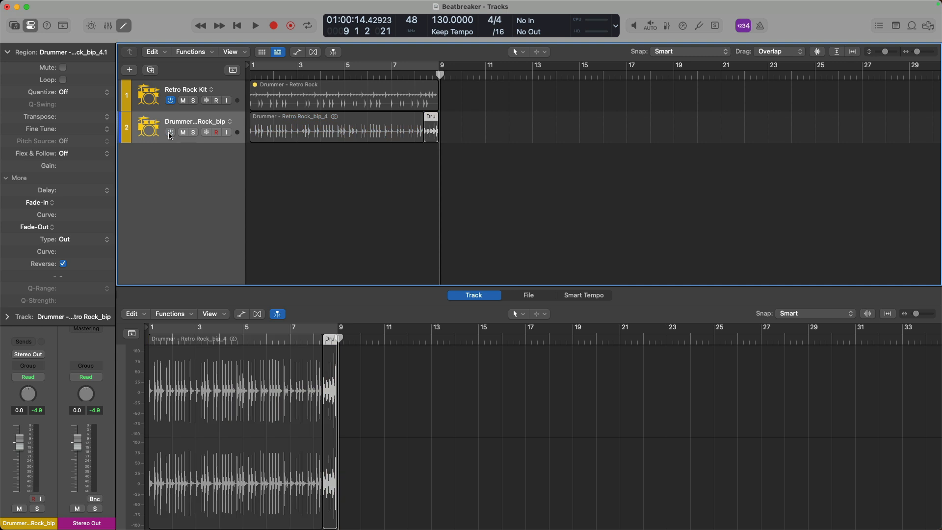
{"action": "left_click", "coordinate": [196, 92]}
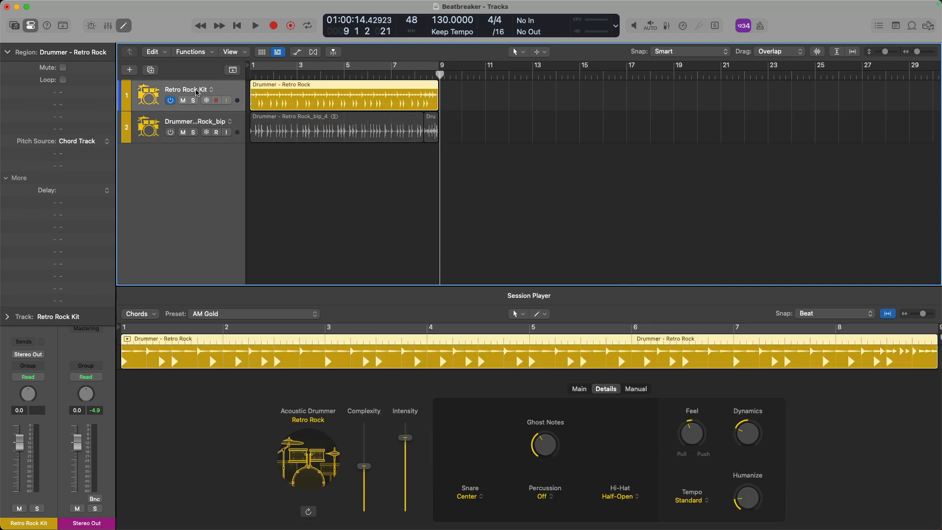
{"action": "left_click", "coordinate": [414, 73]}
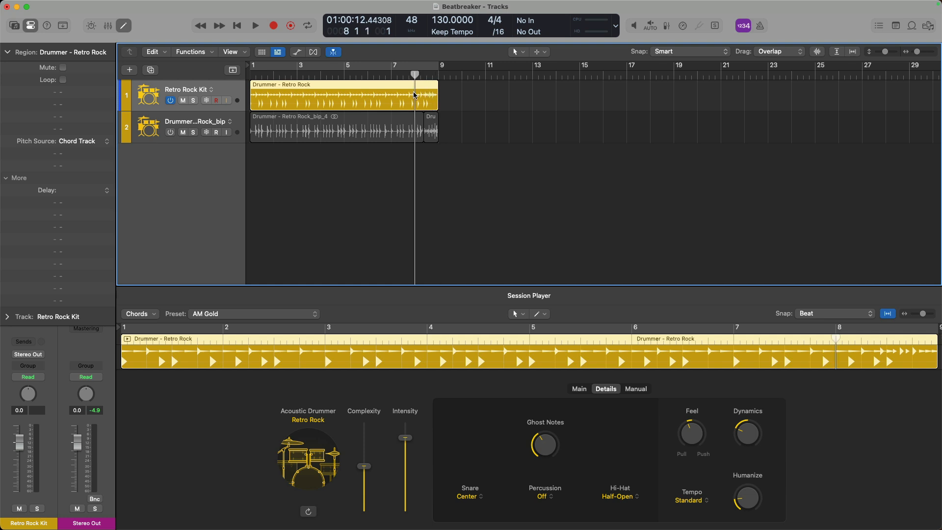
Convert the Retro Rock drummer region into a MIDI region.
{"action": "left_click_drag", "start_coordinate": [398, 85], "coordinate": [528, 213]}
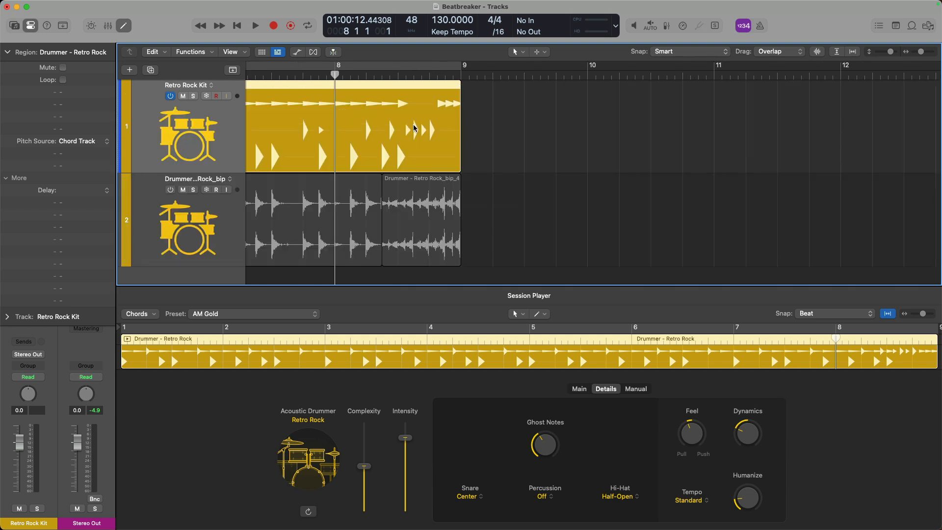
{"action": "scroll", "coordinate": [413, 127], "scroll_direction": "left", "scroll_amount": 3}
{"action": "right_click", "coordinate": [344, 113]}
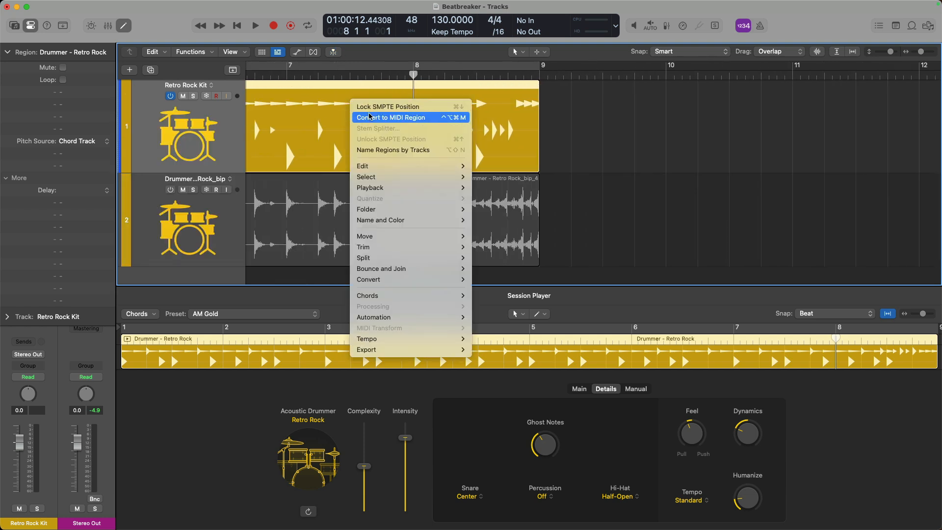
{"action": "left_click", "coordinate": [369, 111]}
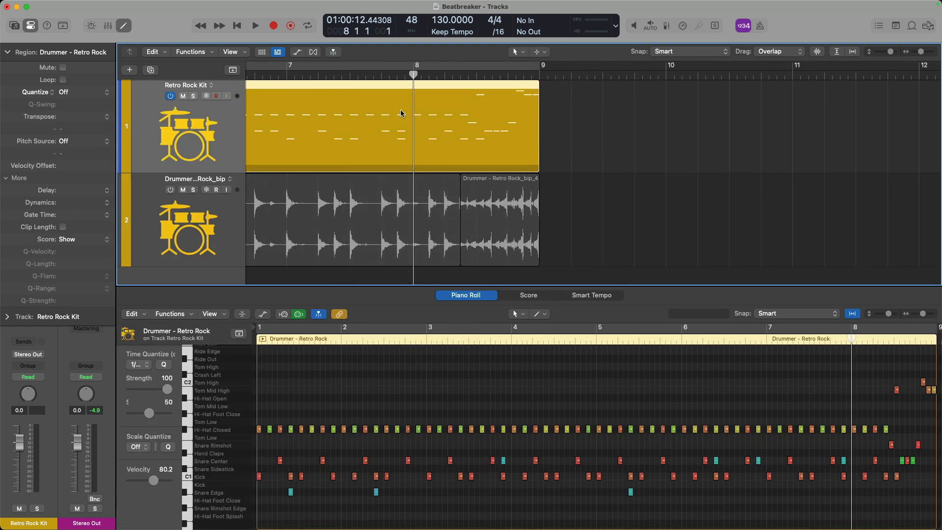
Split the MIDI region at bar 8, then rejoin both parts into one region.
{"action": "key", "text": "super+t"}
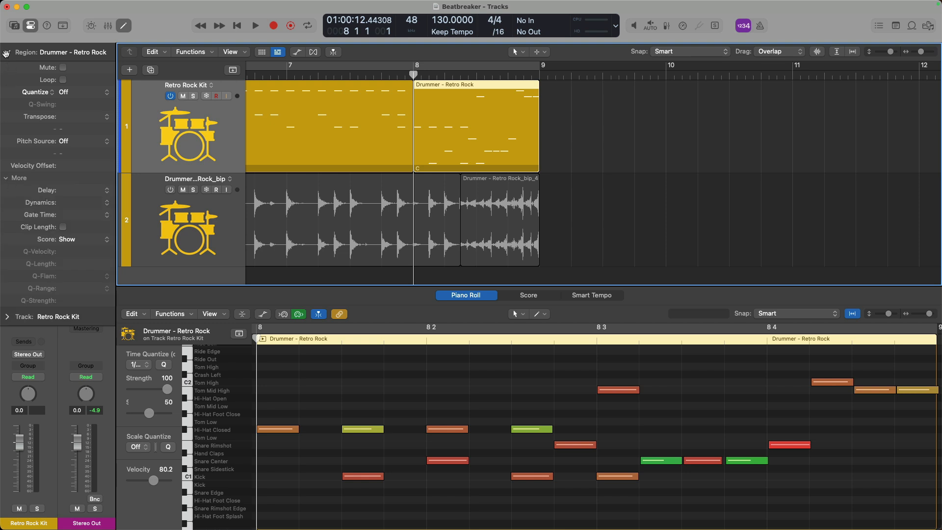
{"action": "left_click", "coordinate": [7, 52]}
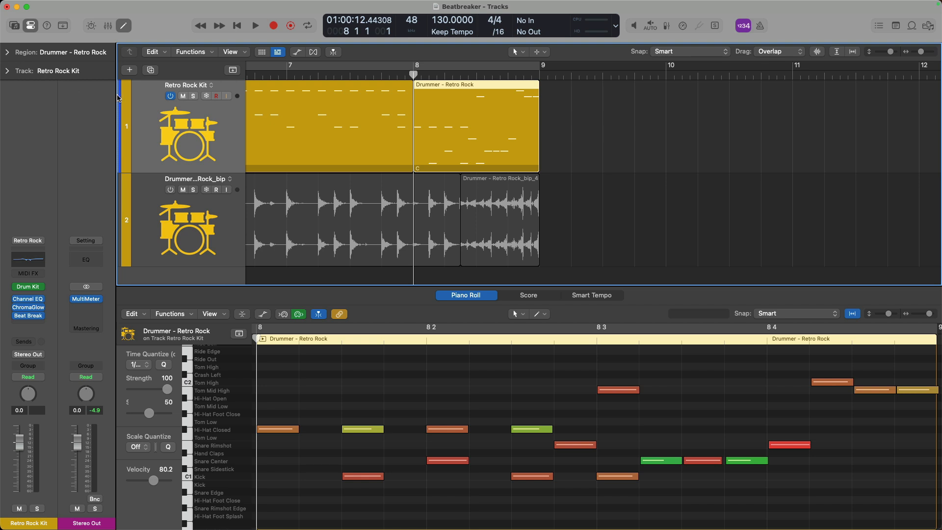
{"action": "left_click", "coordinate": [255, 88], "text": "shift"}
{"action": "key", "text": "super+j"}
Open Beat Breaker on the Retro Rock Kit and set the final slice's speed to -100%.
{"action": "key", "text": "e"}
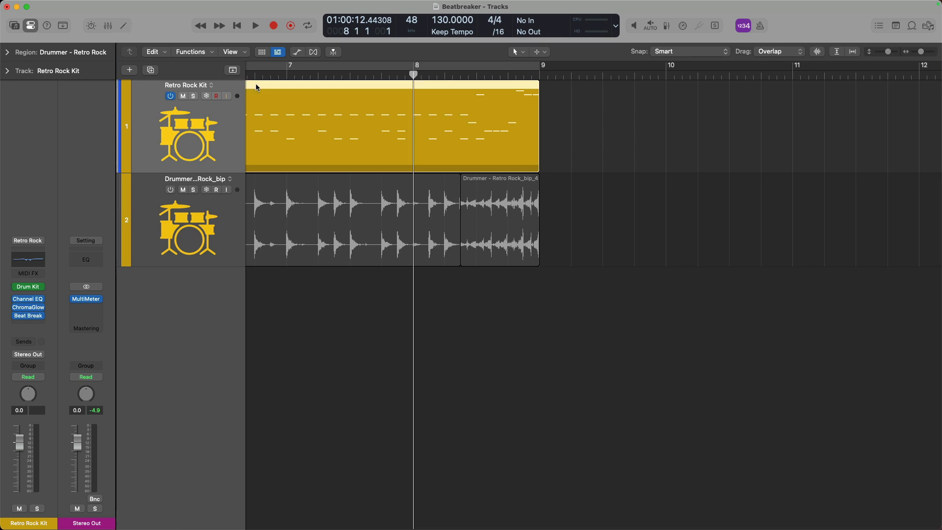
{"action": "left_click", "coordinate": [28, 316]}
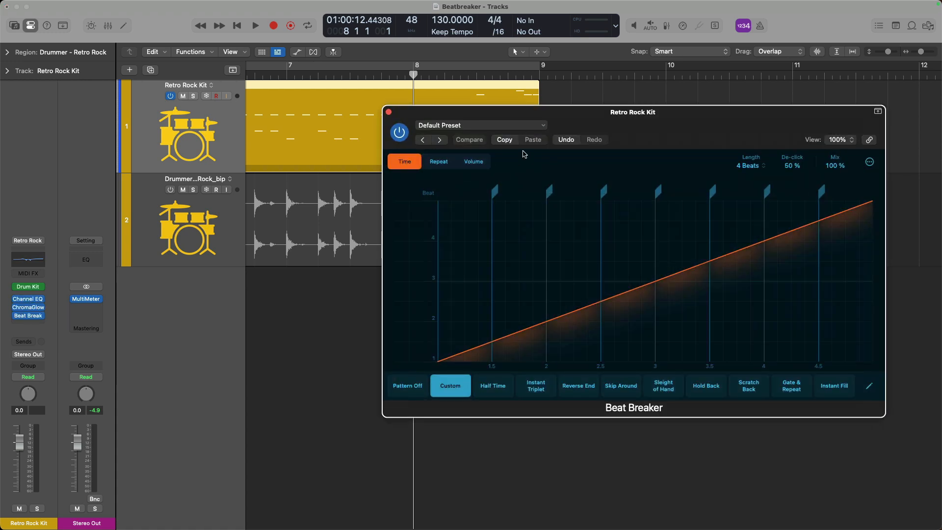
{"action": "left_click_drag", "start_coordinate": [581, 123], "coordinate": [449, 231]}
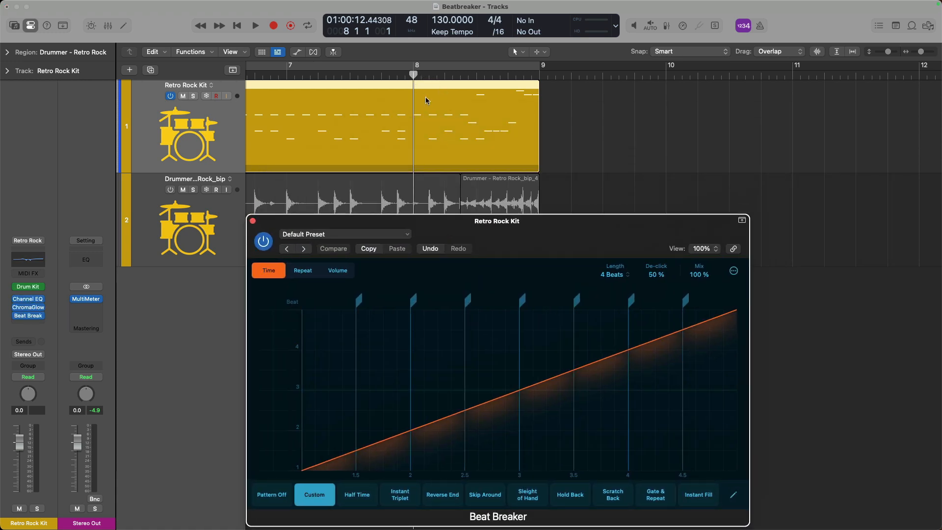
{"action": "left_click", "coordinate": [705, 324]}
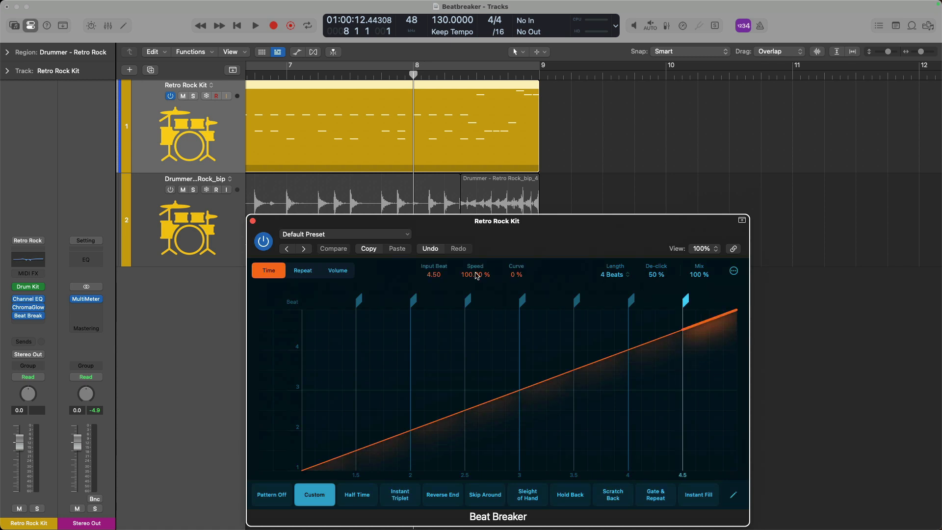
{"action": "key", "text": "space"}
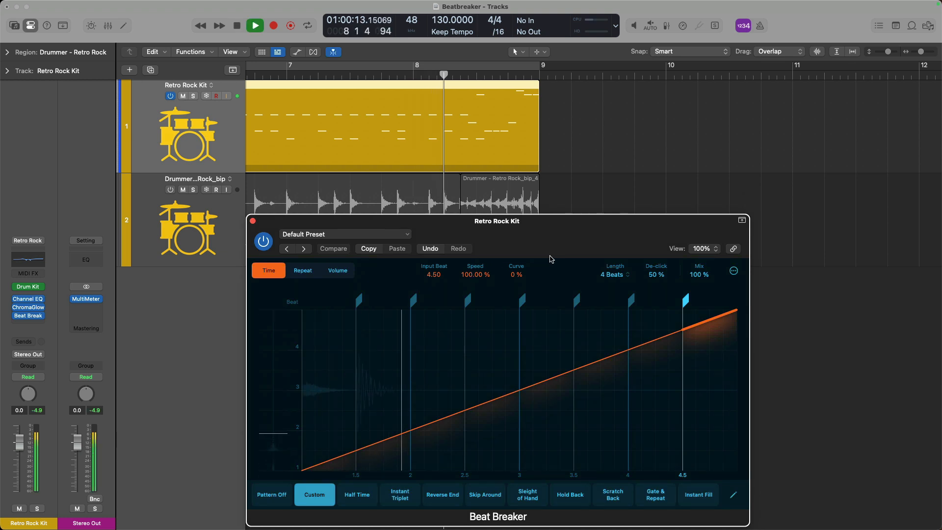
{"action": "key", "text": "space"}
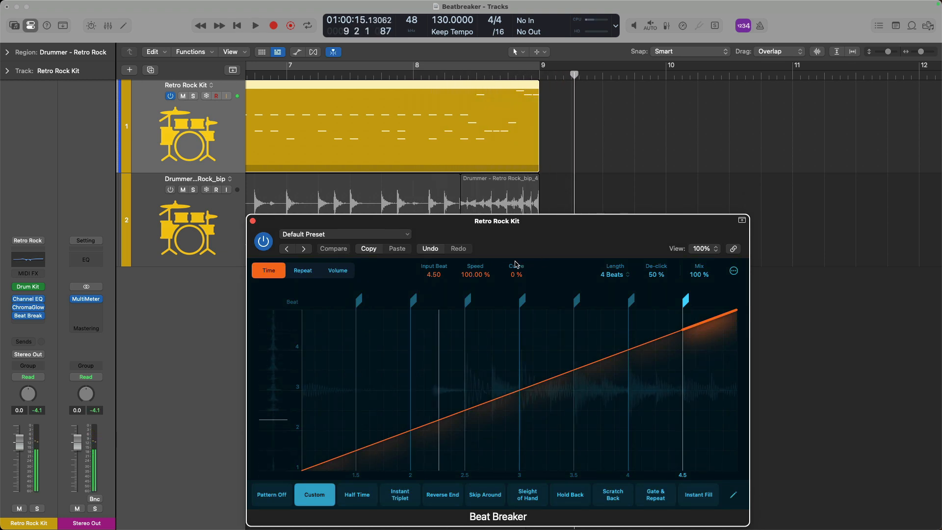
{"action": "double_click", "coordinate": [478, 278]}
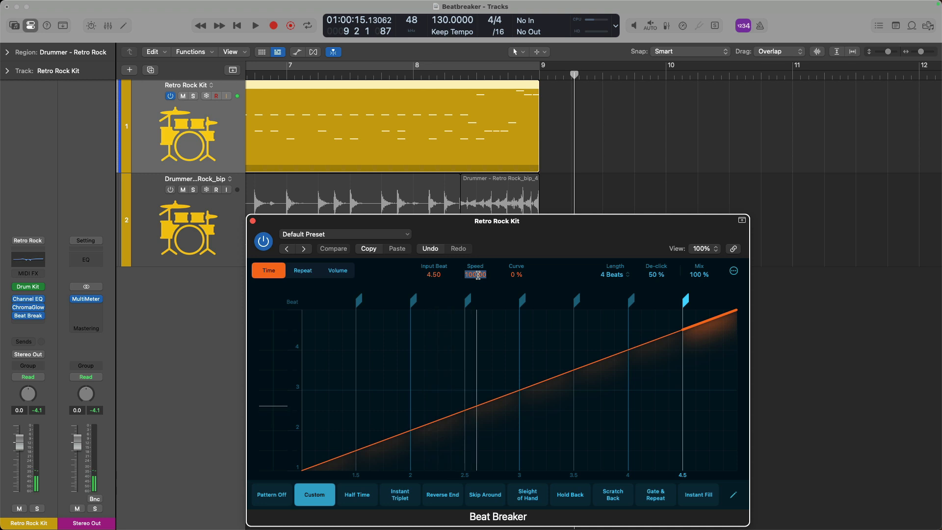
{"action": "type", "text": "-100"}
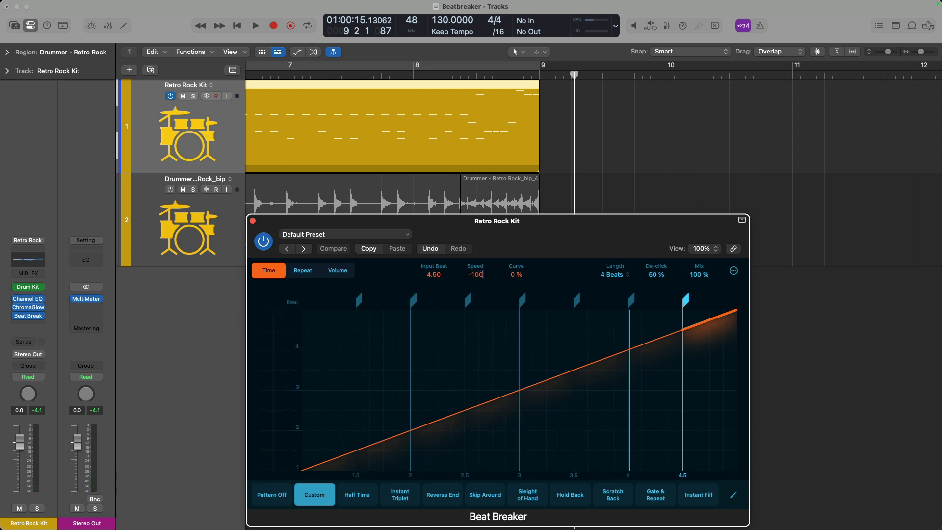
{"action": "key", "text": "Return"}
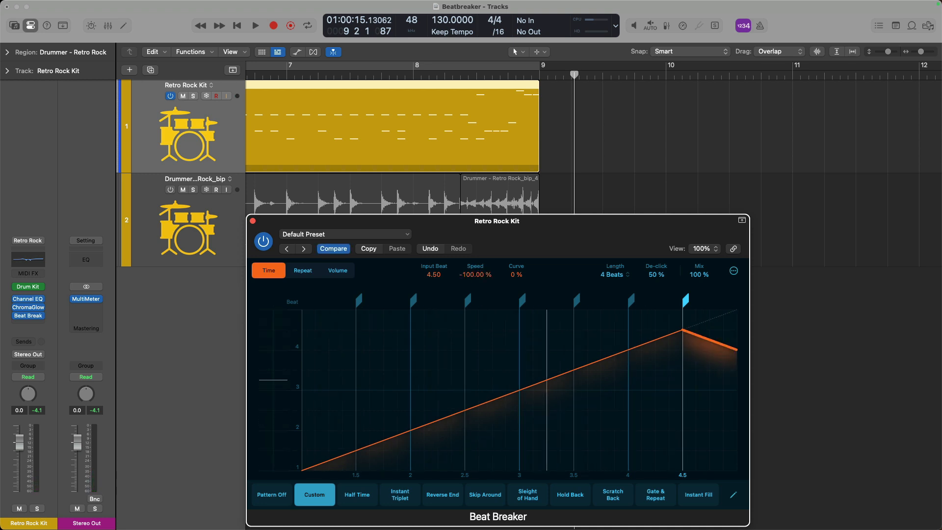
{"action": "key", "text": "space"}
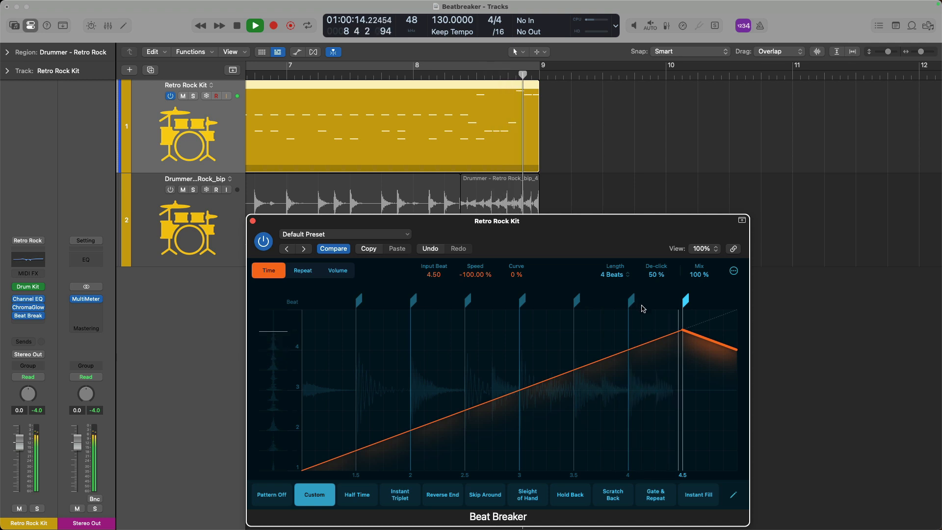
{"action": "key", "text": "space"}
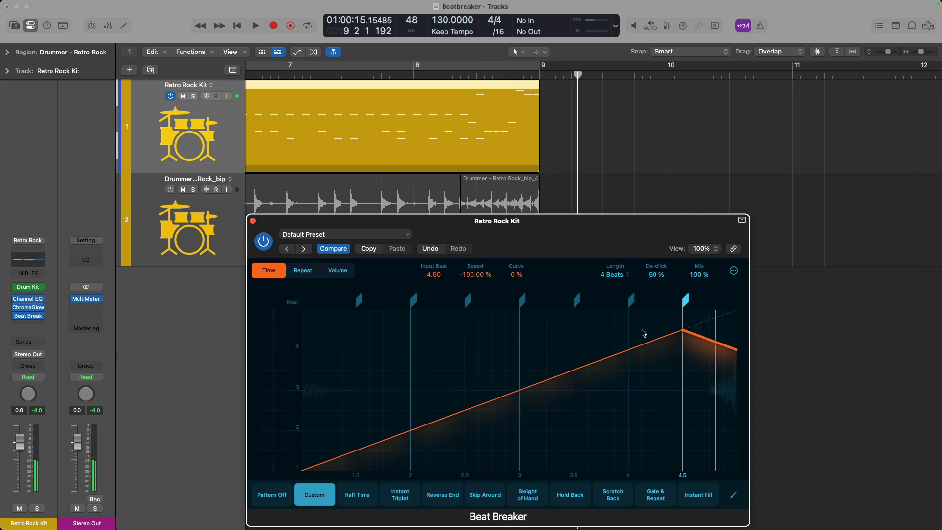
Set the 4–4.5 slice's speed to -100%.
{"action": "left_click_drag", "start_coordinate": [645, 343], "coordinate": [652, 351]}
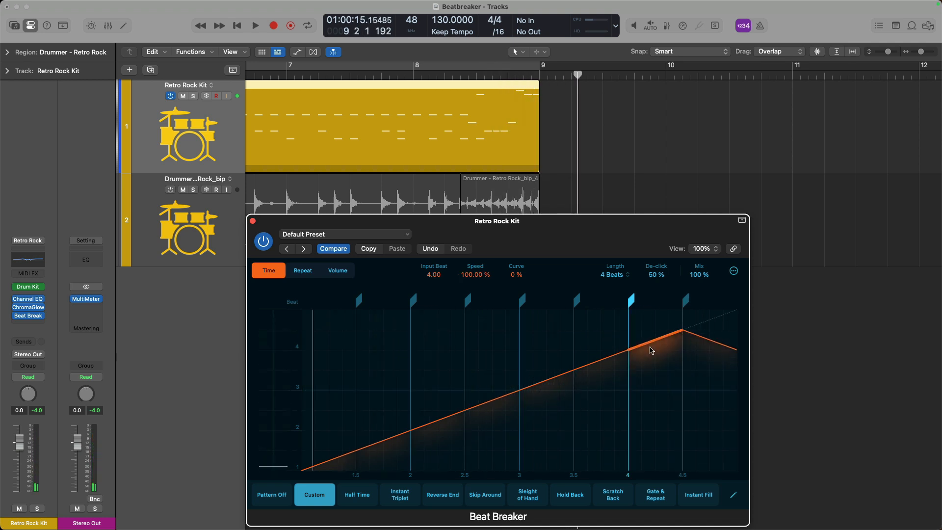
{"action": "left_click_drag", "start_coordinate": [476, 275], "coordinate": [476, 265]}
{"action": "double_click", "coordinate": [476, 275]}
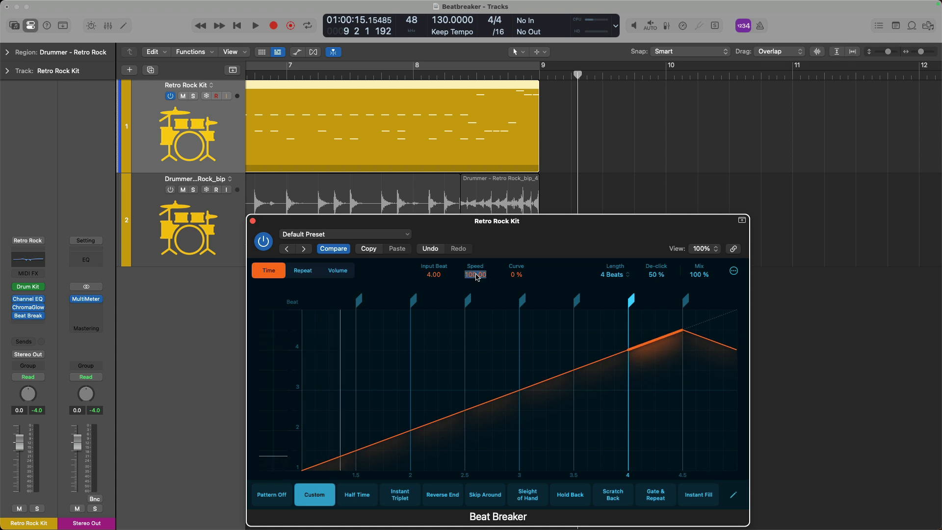
{"action": "double_click", "coordinate": [475, 275]}
{"action": "type", "text": "-100"}
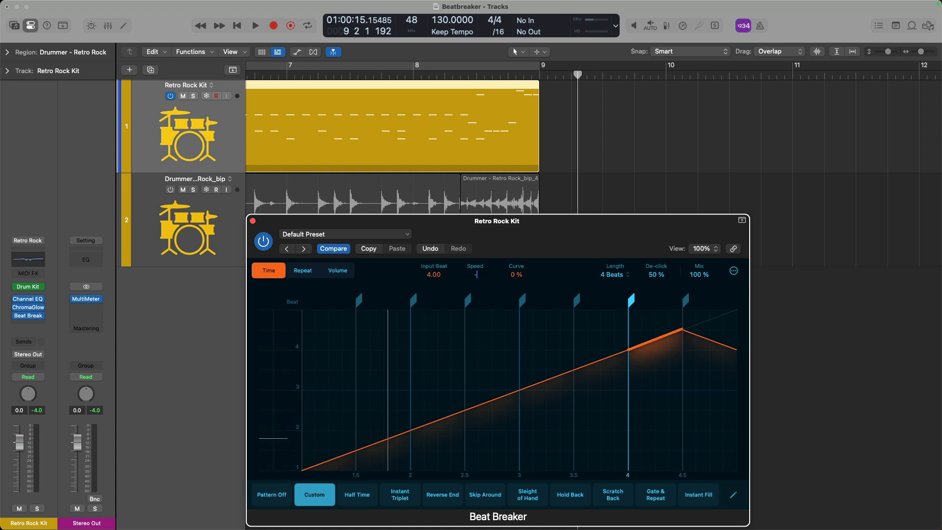
{"action": "key", "text": "Return"}
Set the 3.5–4 and 3–3.5 slices to -100% speed and audition the reversed slices.
{"action": "left_click", "coordinate": [605, 358]}
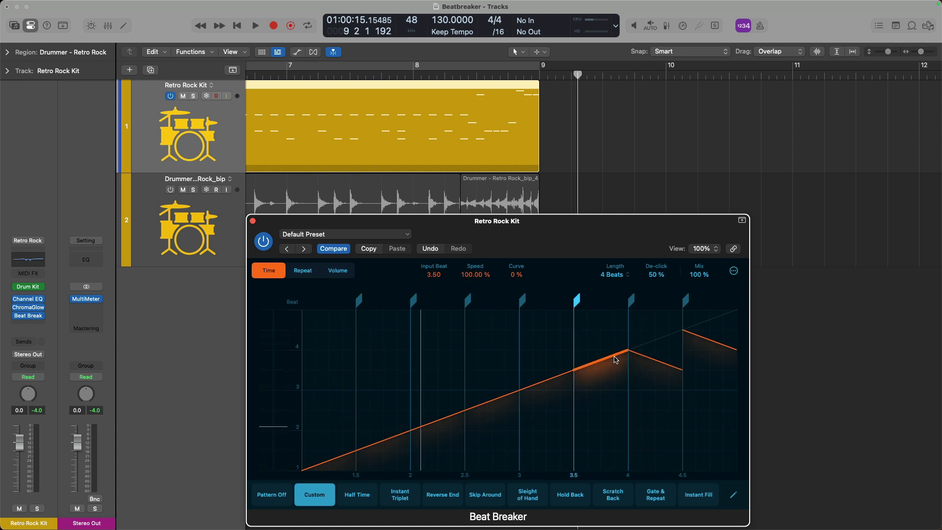
{"action": "double_click", "coordinate": [471, 274]}
{"action": "type", "text": "-100"}
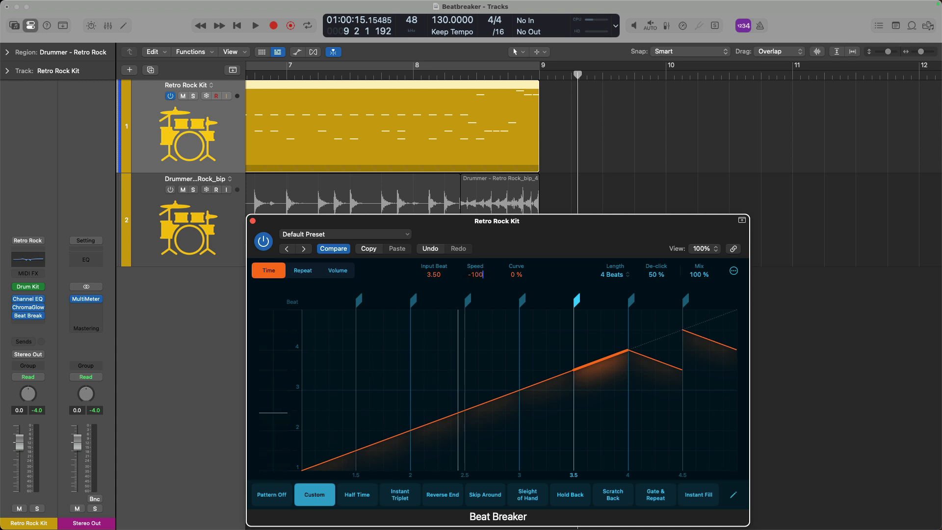
{"action": "key", "text": "Return"}
{"action": "key", "text": "space"}
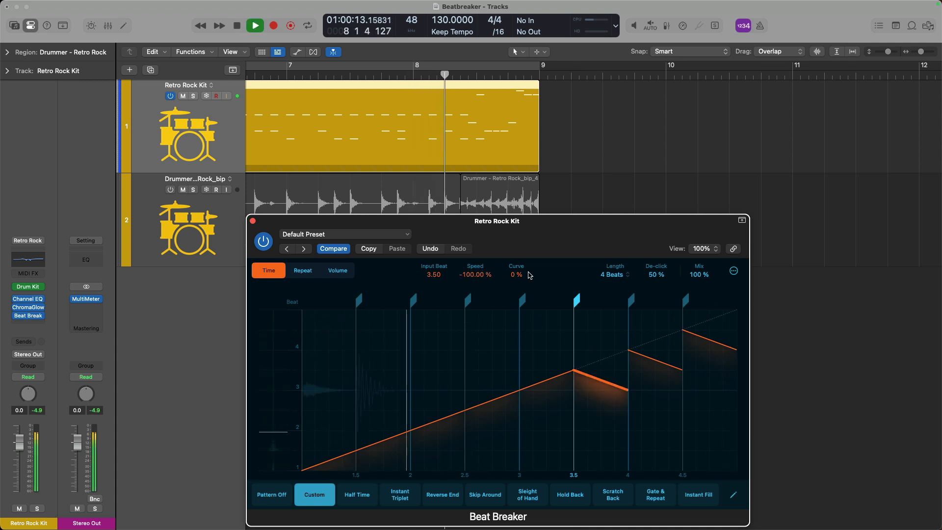
{"action": "key", "text": "space"}
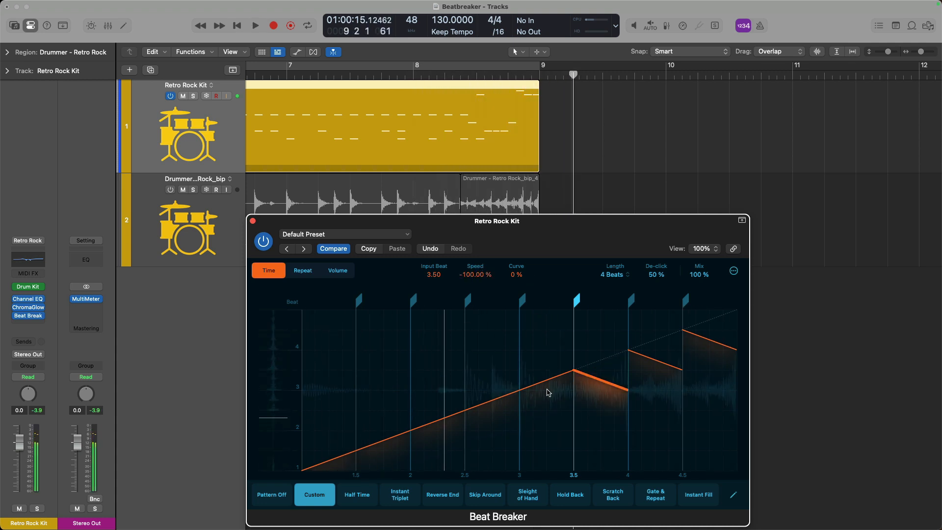
{"action": "left_click", "coordinate": [549, 384]}
{"action": "double_click", "coordinate": [468, 276]}
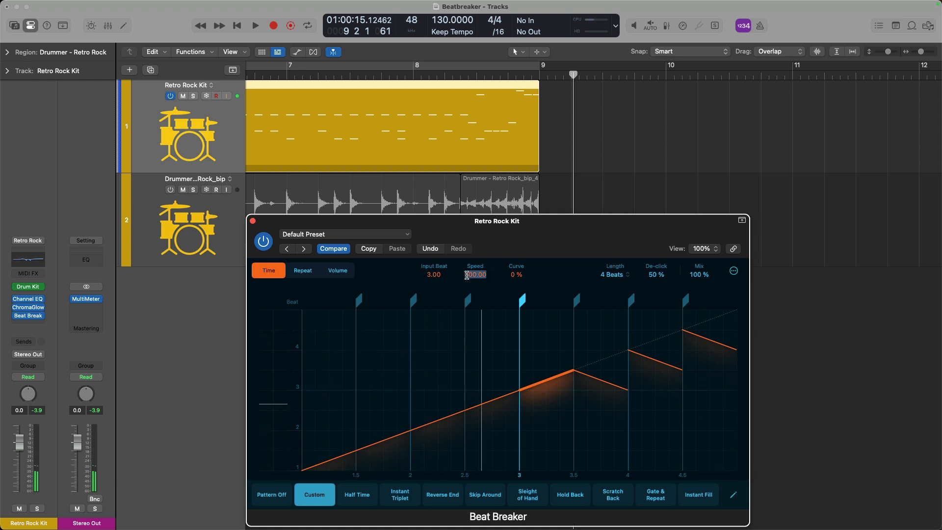
{"action": "type", "text": "-100"}
{"action": "key", "text": "Return"}
{"action": "key", "text": "space"}
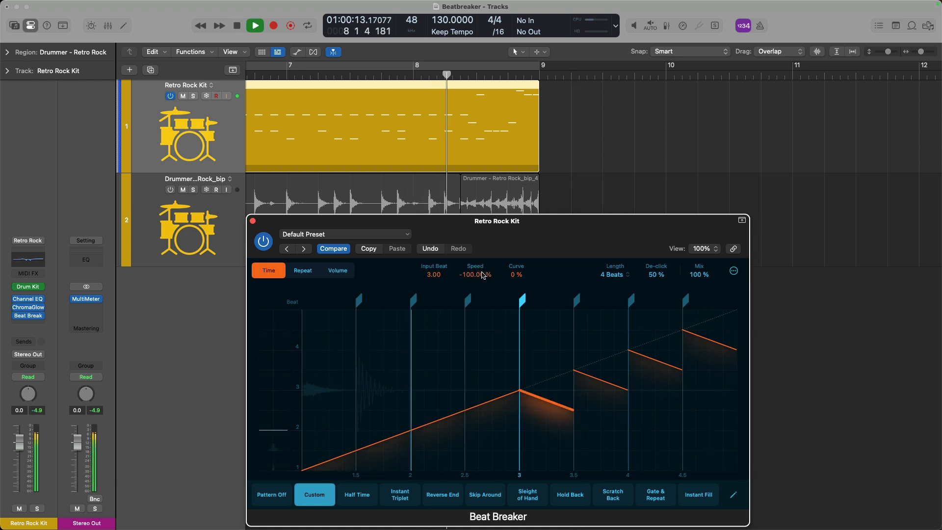
{"action": "key", "text": "space"}
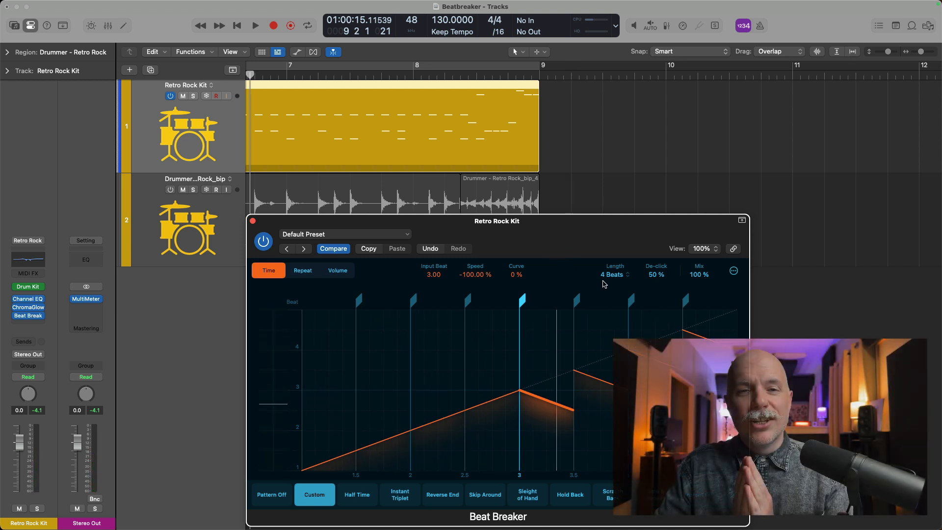
Move the playhead back to the project start at bar 1.
{"action": "key", "text": "Return"}
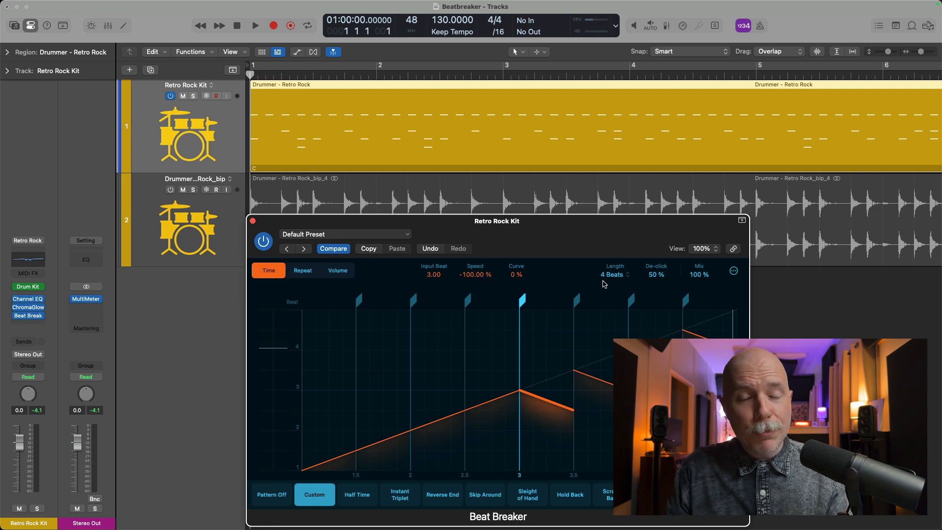